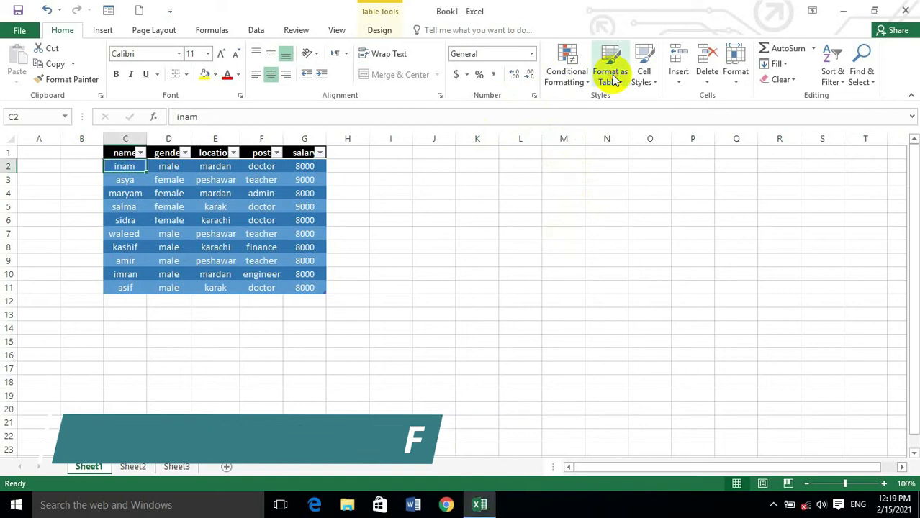
- Apply the gold table style from the Dark group to the employee table
{"action": "left_click", "coordinate": [608, 81]}
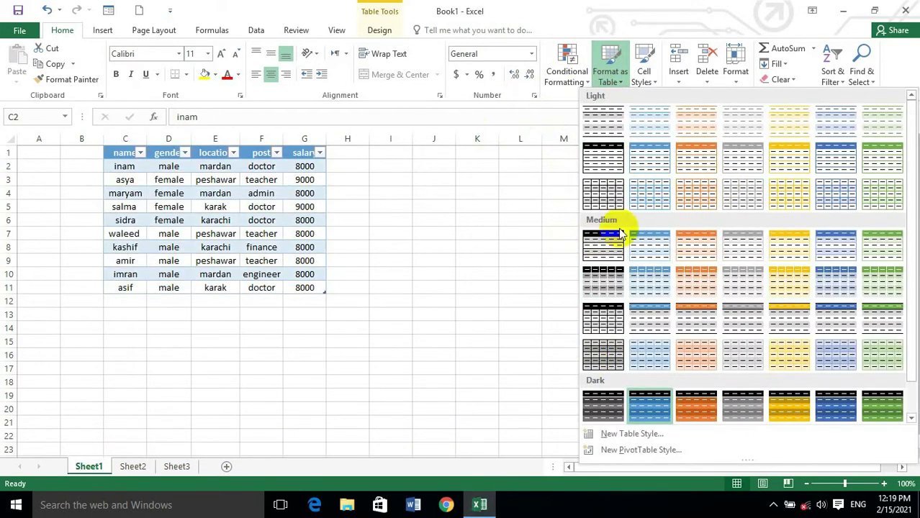
{"action": "left_click", "coordinate": [659, 244]}
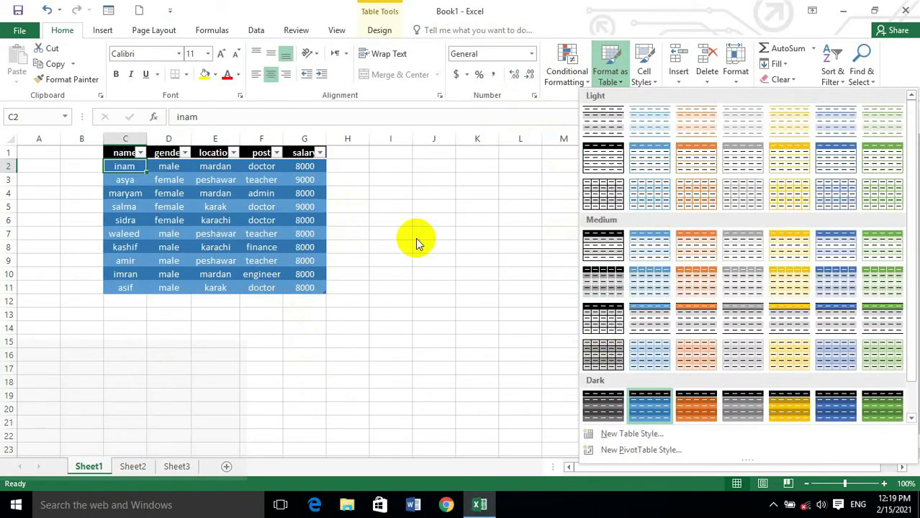
{"action": "left_click", "coordinate": [789, 407]}
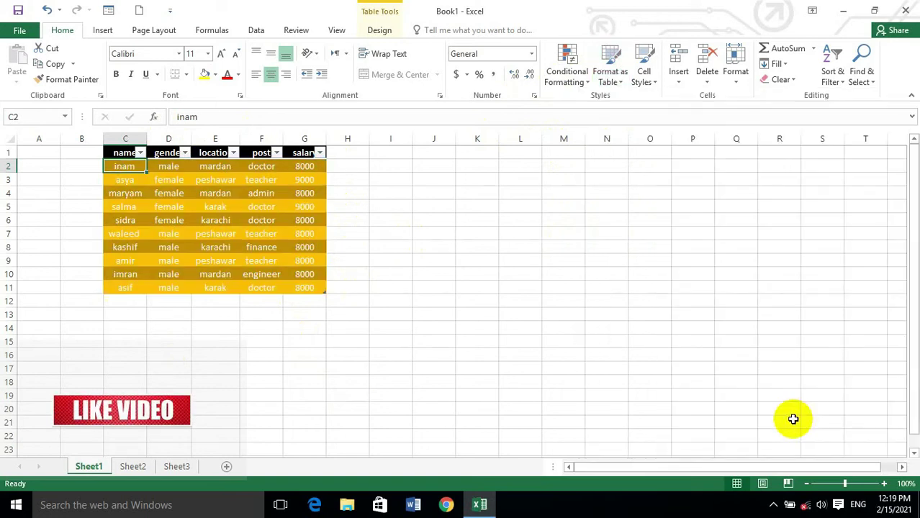
{"action": "left_click", "coordinate": [568, 76]}
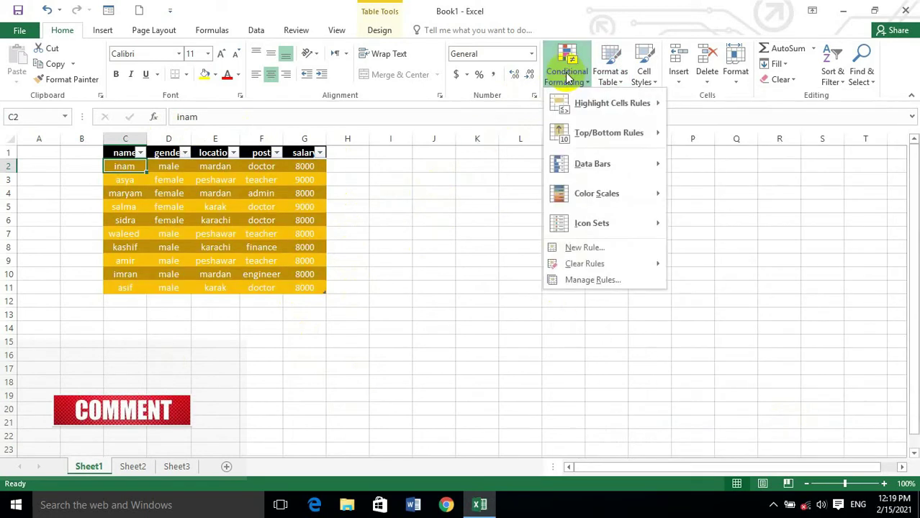
{"action": "left_click", "coordinate": [602, 73]}
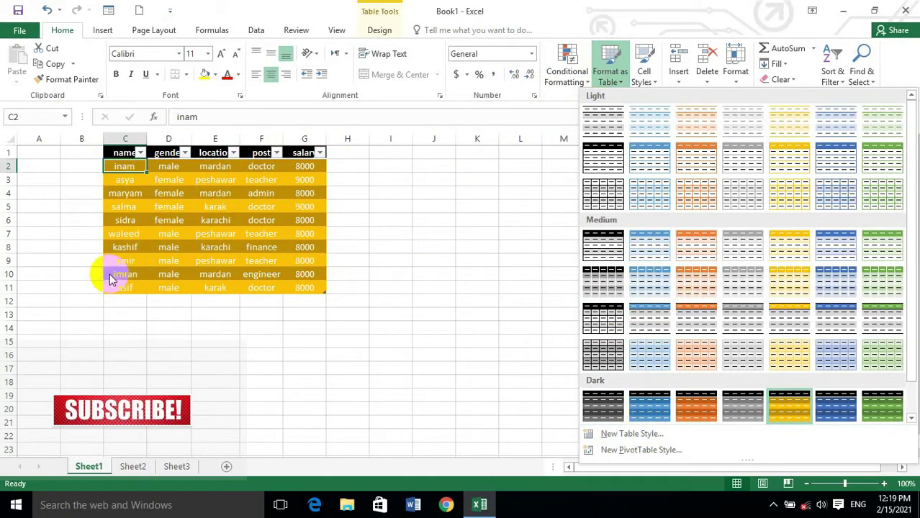
{"action": "left_click", "coordinate": [379, 29]}
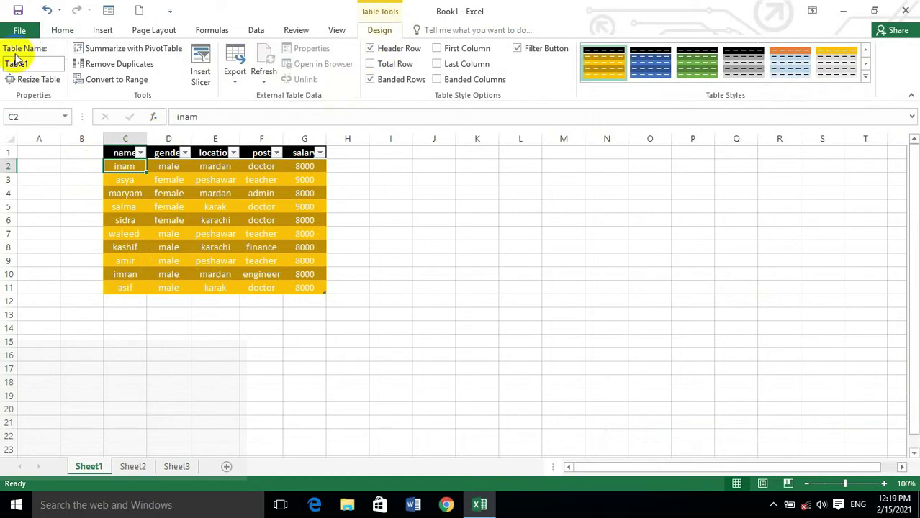
{"action": "left_click", "coordinate": [391, 299]}
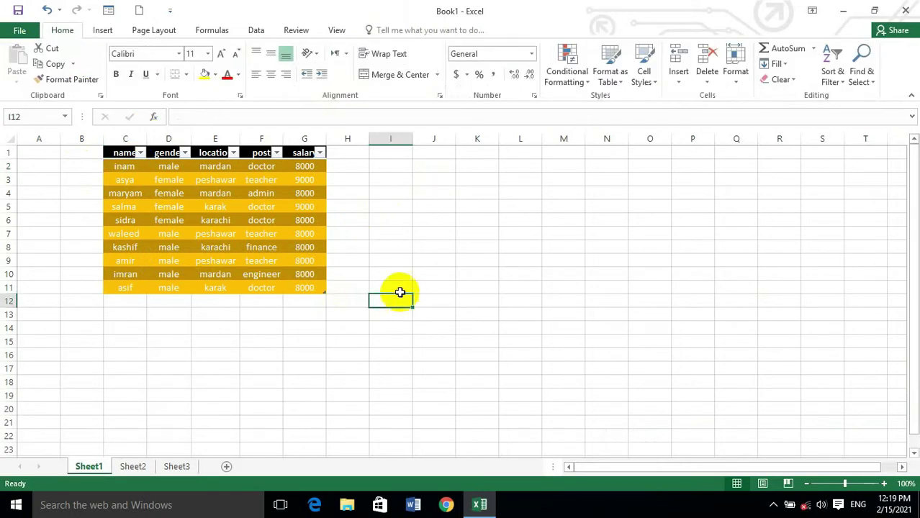
{"action": "left_click", "coordinate": [309, 181]}
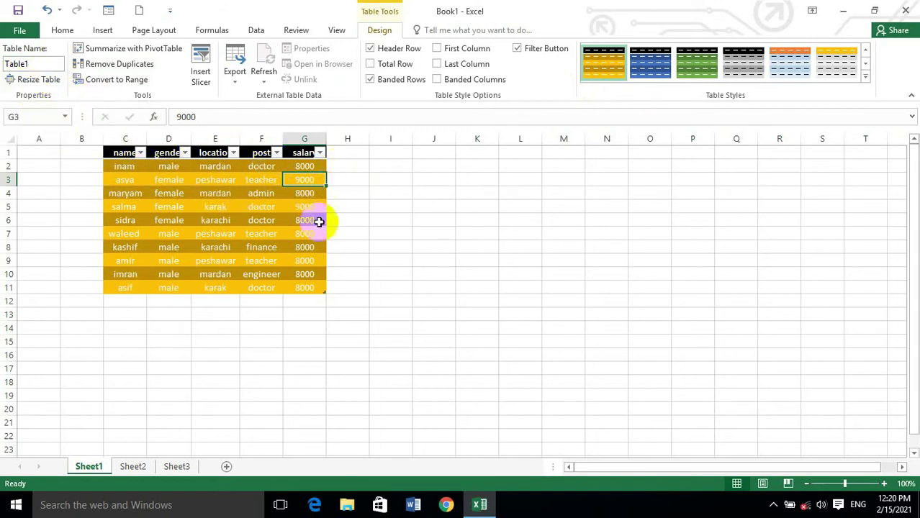
{"action": "left_click_drag", "start_coordinate": [360, 154], "coordinate": [371, 293]}
{"action": "left_click", "coordinate": [387, 312]}
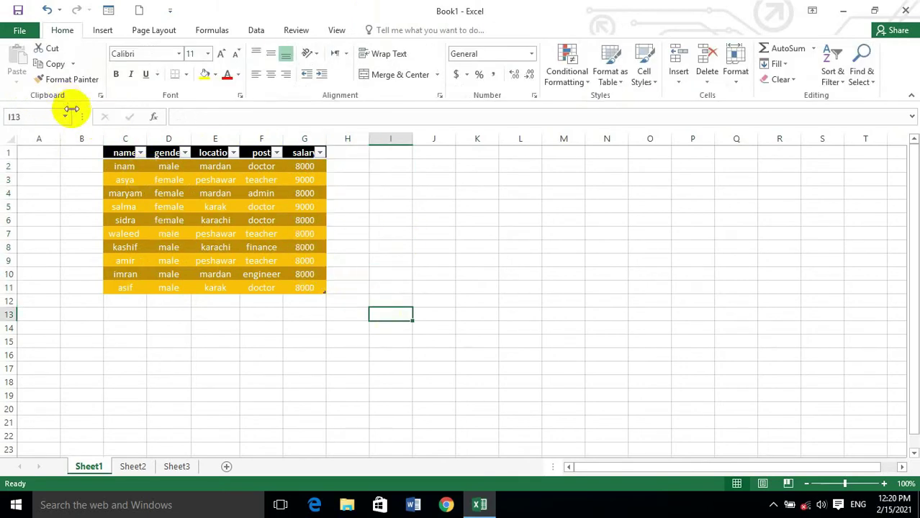
- Resize the employee table to the range $C$1:$H$11 to include one extra column
{"action": "left_click", "coordinate": [272, 218]}
{"action": "left_click", "coordinate": [378, 30]}
{"action": "left_click", "coordinate": [30, 79]}
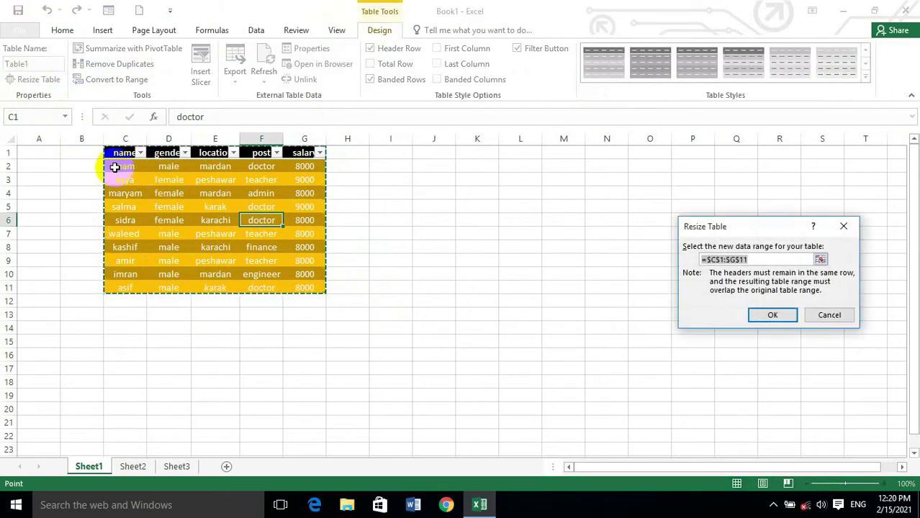
{"action": "left_click_drag", "start_coordinate": [110, 153], "coordinate": [351, 288]}
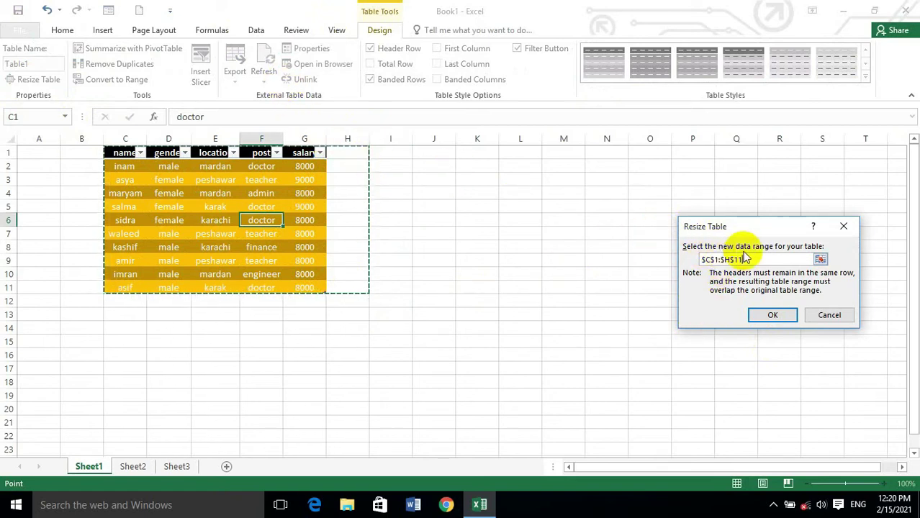
{"action": "left_click", "coordinate": [773, 317]}
- Enter "sssd" in cell H2 and rename the new column's header to "dsds"
{"action": "left_click", "coordinate": [341, 171]}
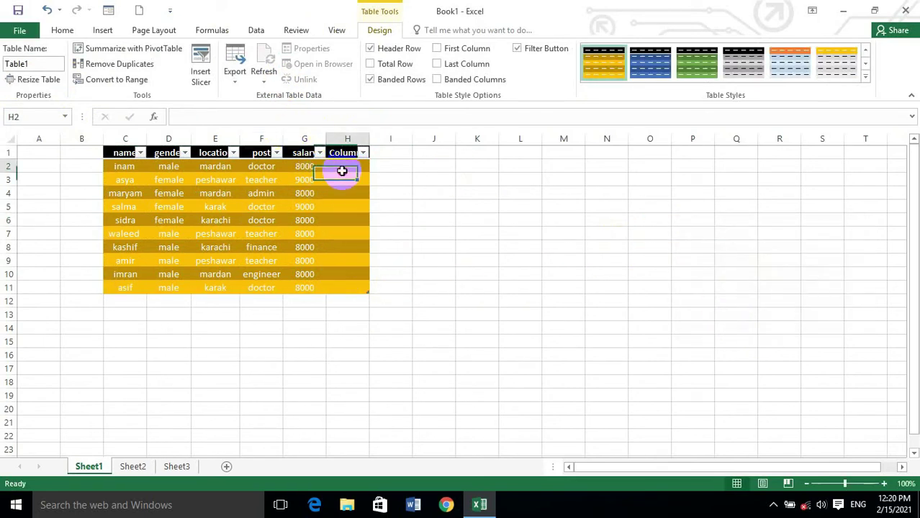
{"action": "type", "text": "sssd"}
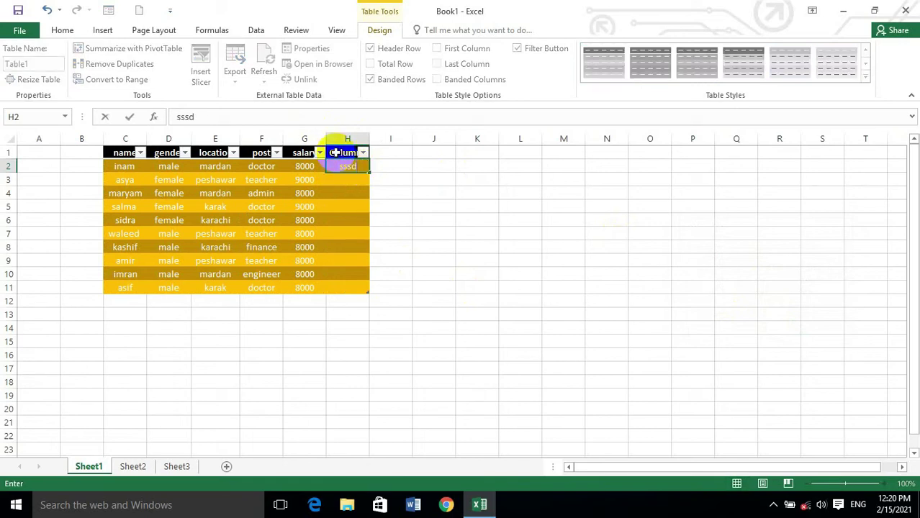
{"action": "left_click", "coordinate": [334, 153]}
{"action": "type", "text": "dsds"}
{"action": "left_click", "coordinate": [440, 192]}
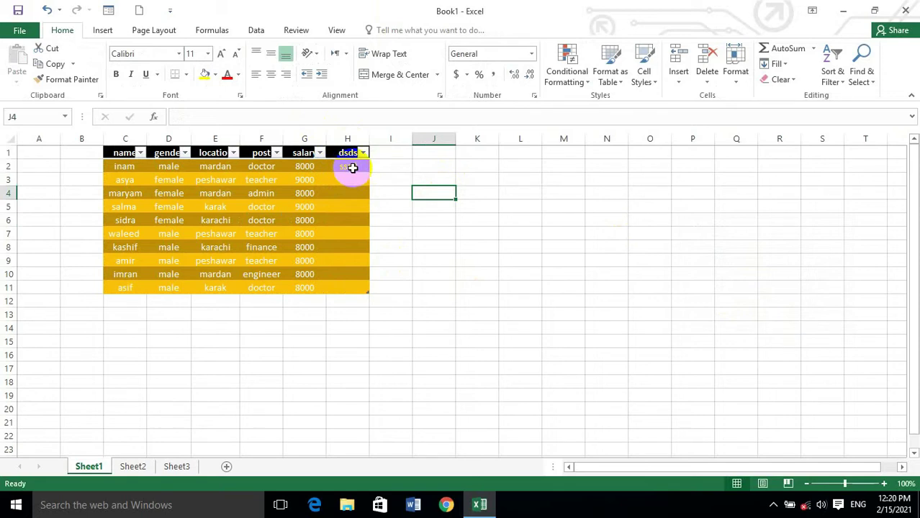
- Undo the header rename, the H2 entry and the table resize
{"action": "key", "text": "ctrl+z"}
{"action": "key", "text": "ctrl+z"}
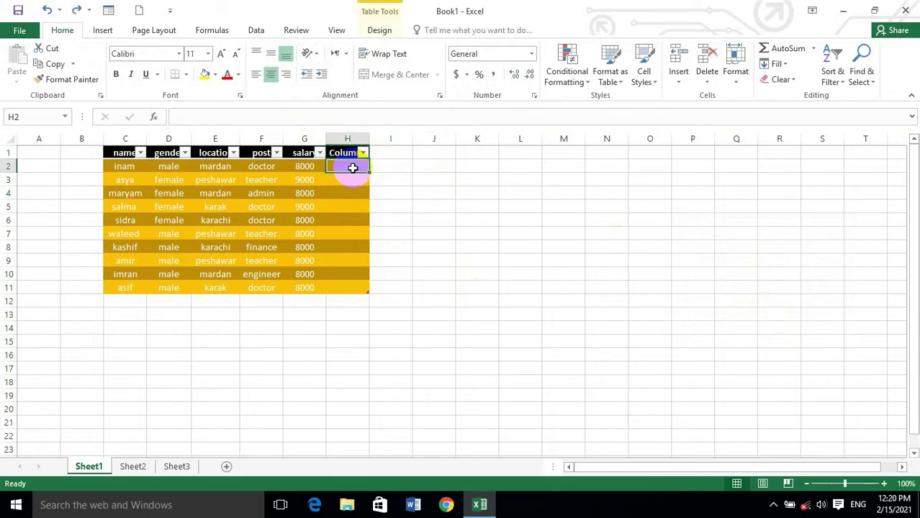
{"action": "key", "text": "ctrl+z"}
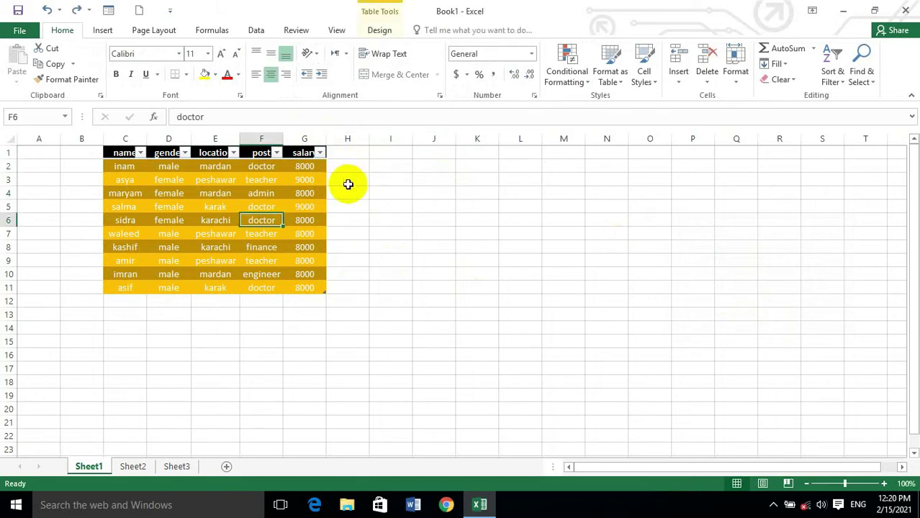
- Start summarizing the employee table with a PivotTable, keeping Table1 as the source range
{"action": "left_click", "coordinate": [252, 193]}
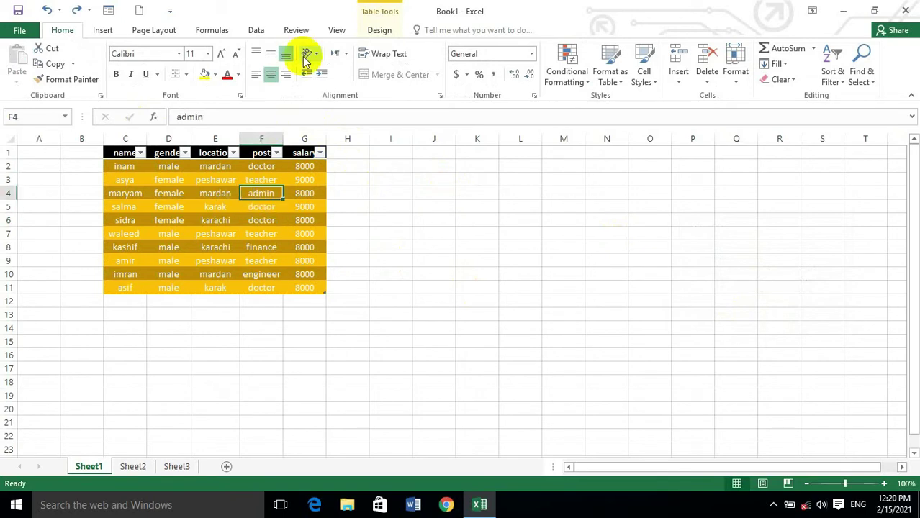
{"action": "left_click", "coordinate": [379, 29]}
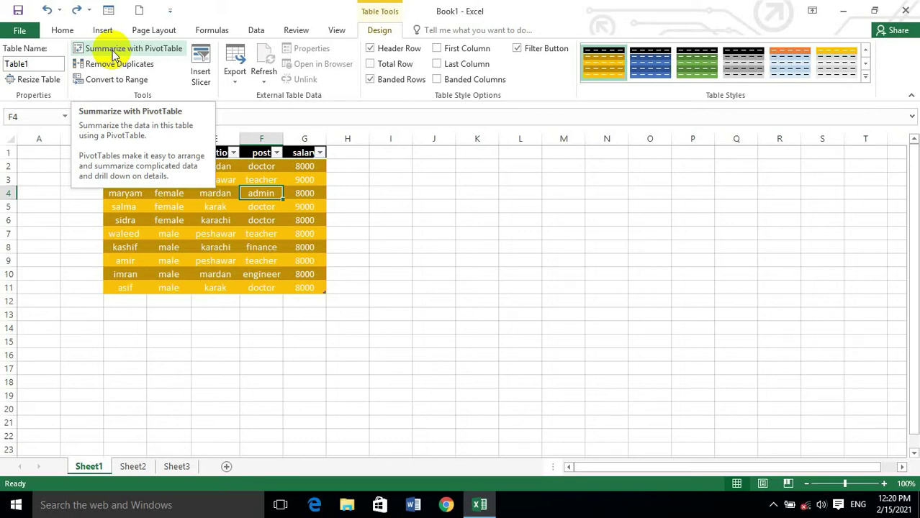
{"action": "left_click", "coordinate": [207, 339]}
{"action": "left_click_drag", "start_coordinate": [229, 218], "coordinate": [224, 207]}
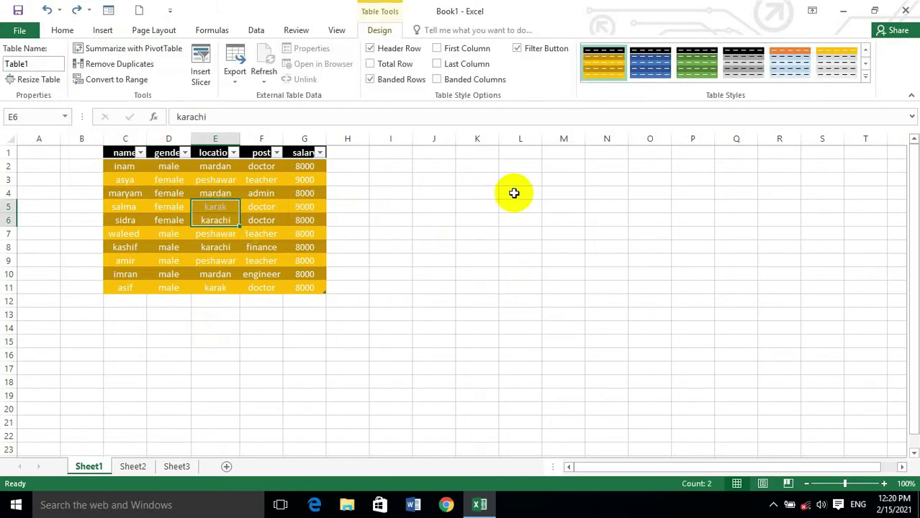
{"action": "left_click", "coordinate": [112, 49]}
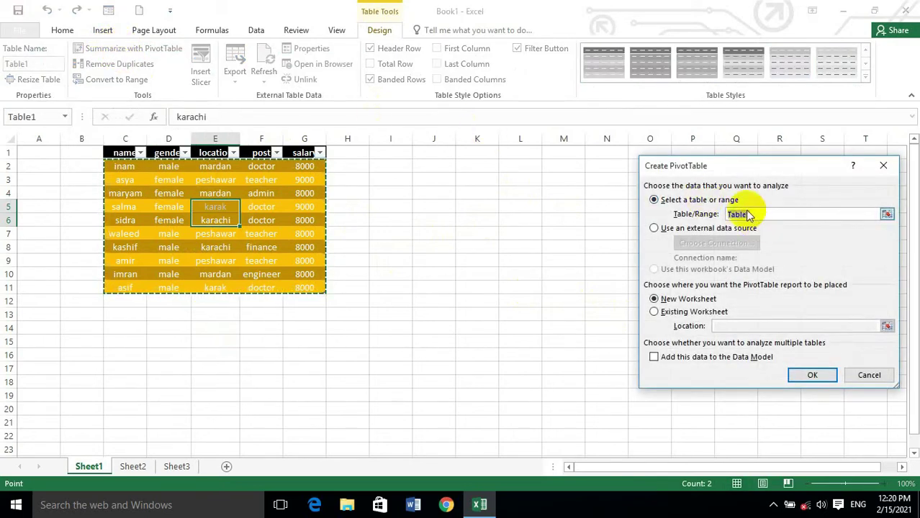
{"action": "left_click_drag", "start_coordinate": [715, 166], "coordinate": [473, 48]}
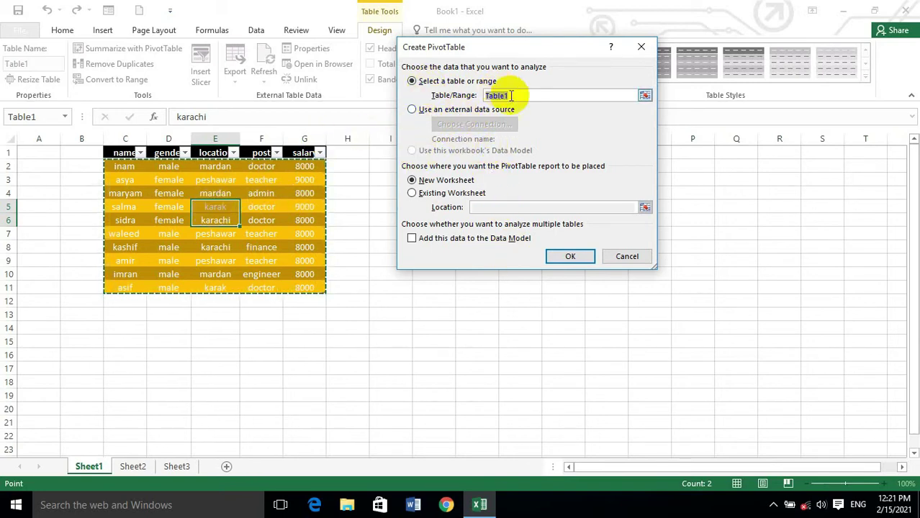
{"action": "left_click", "coordinate": [538, 96]}
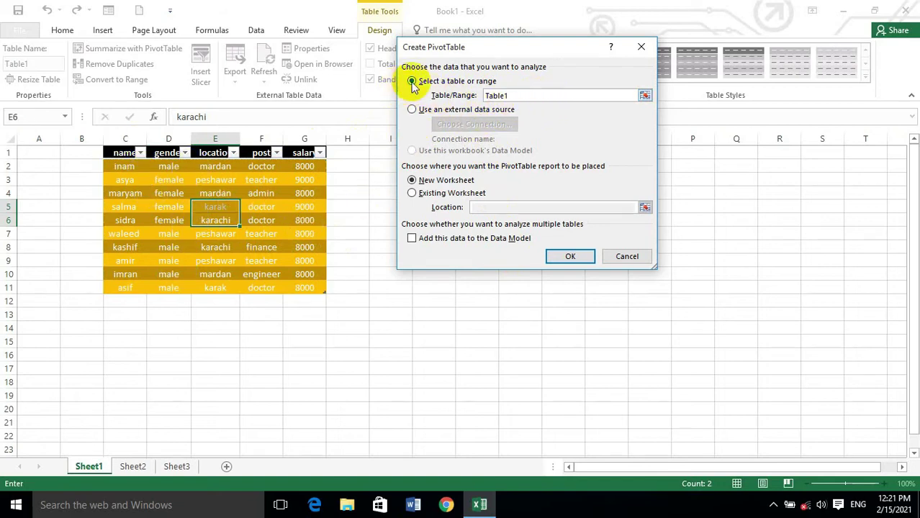
{"action": "left_click", "coordinate": [414, 112]}
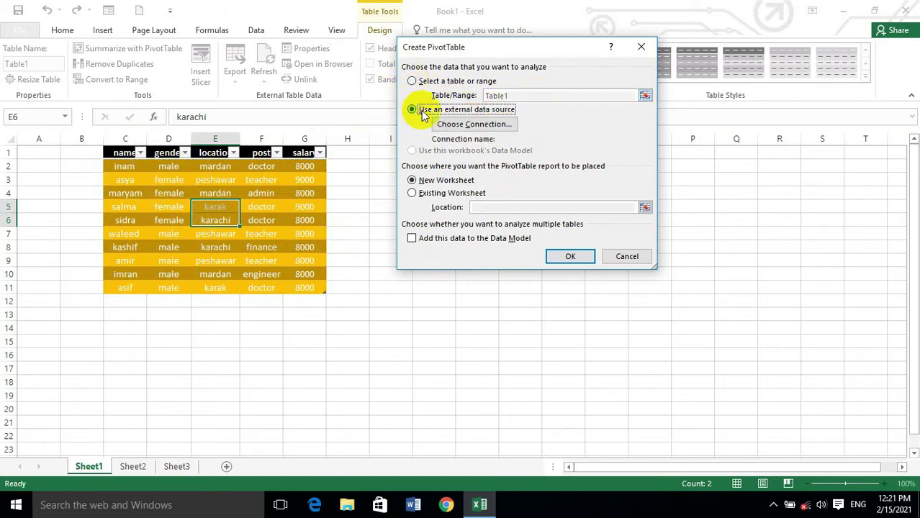
{"action": "left_click", "coordinate": [476, 124]}
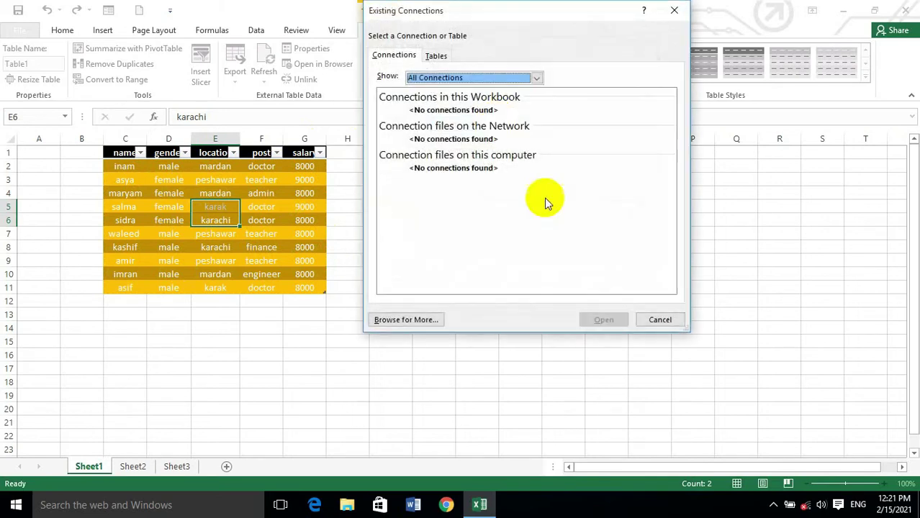
{"action": "left_click", "coordinate": [407, 319]}
{"action": "left_click", "coordinate": [777, 345]}
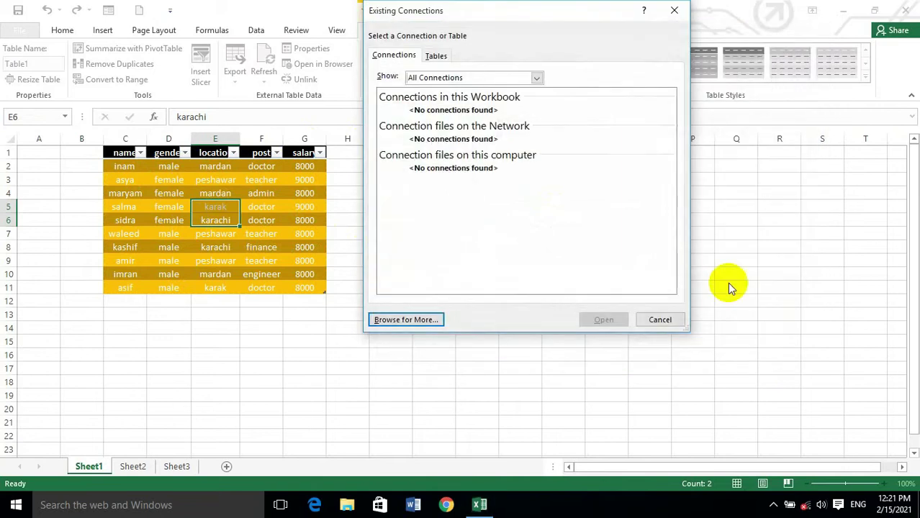
{"action": "left_click", "coordinate": [668, 321]}
{"action": "left_click", "coordinate": [411, 80]}
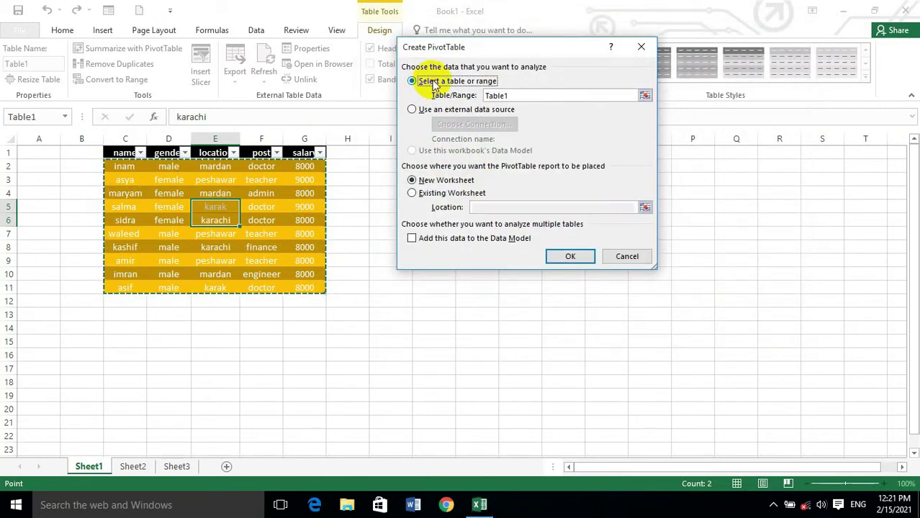
- Create the PivotTable from Table1 in the existing worksheet at location Sheet1!$I$2
{"action": "left_click", "coordinate": [184, 157]}
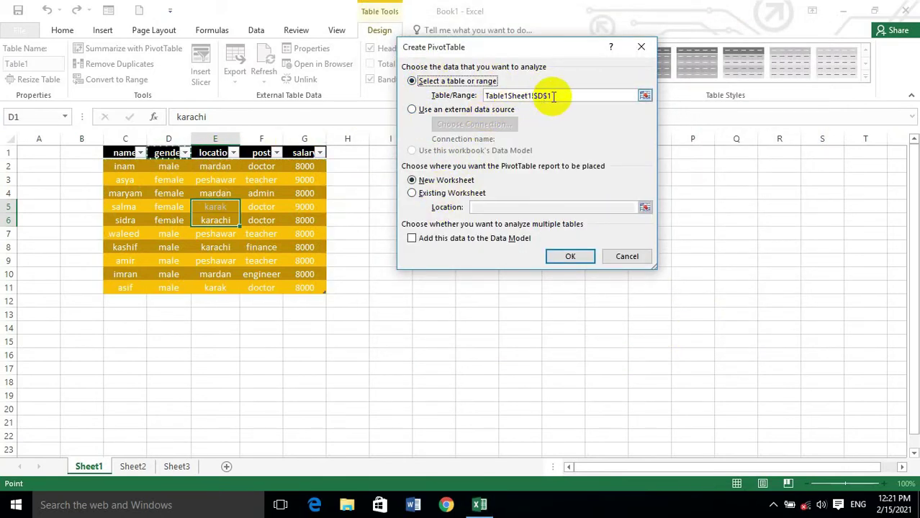
{"action": "left_click_drag", "start_coordinate": [117, 163], "coordinate": [298, 284]}
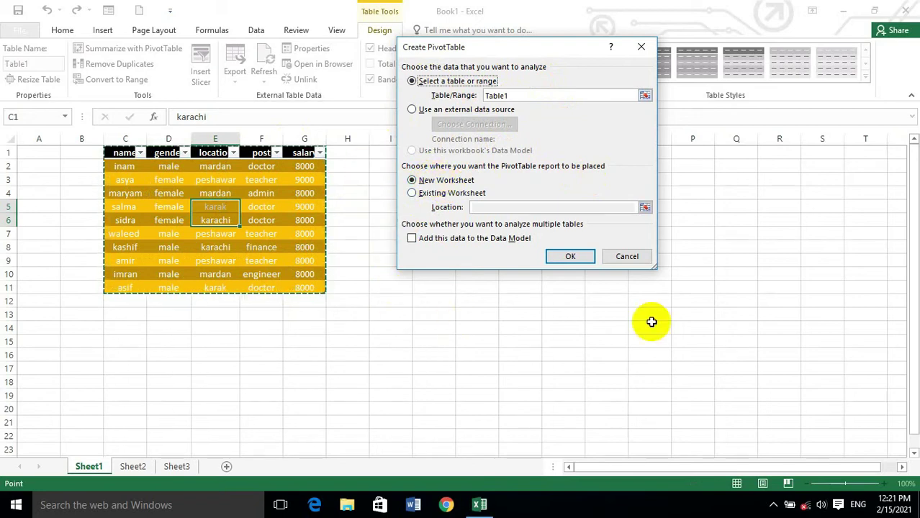
{"action": "left_click_drag", "start_coordinate": [583, 58], "coordinate": [752, 165]}
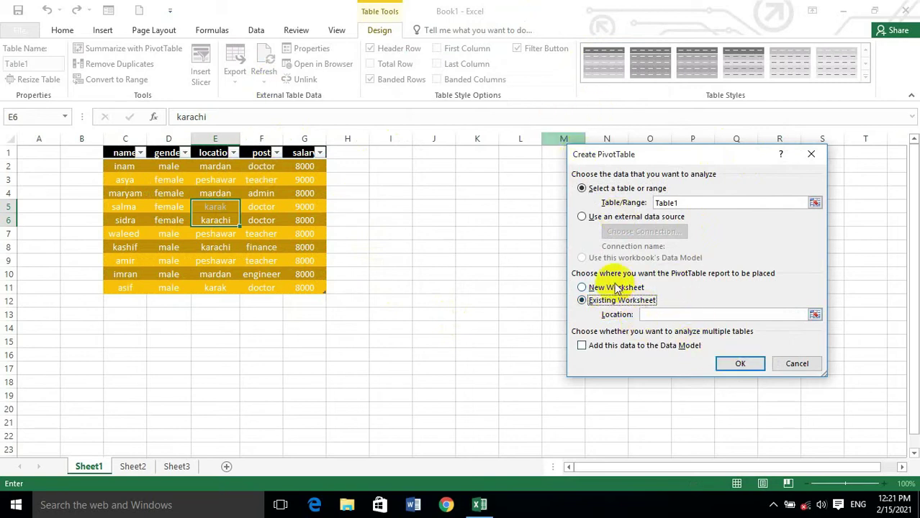
{"action": "left_click", "coordinate": [660, 315]}
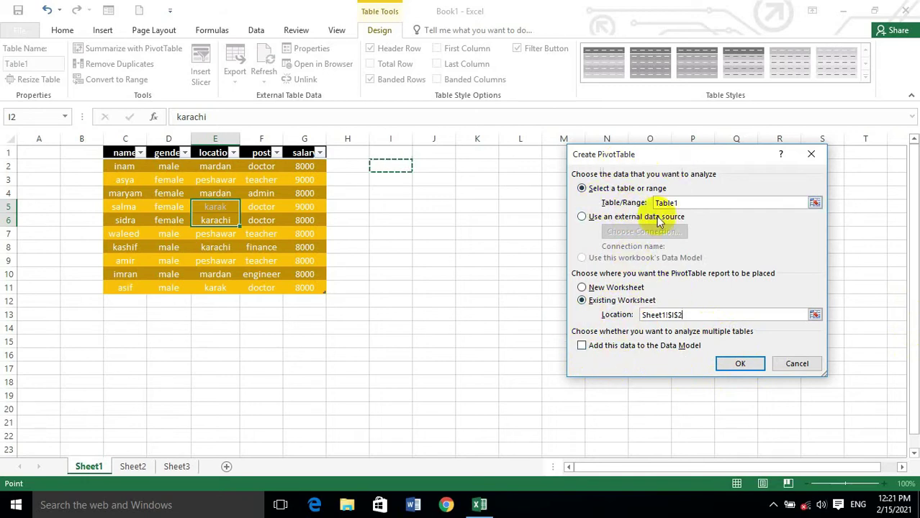
{"action": "left_click", "coordinate": [742, 363]}
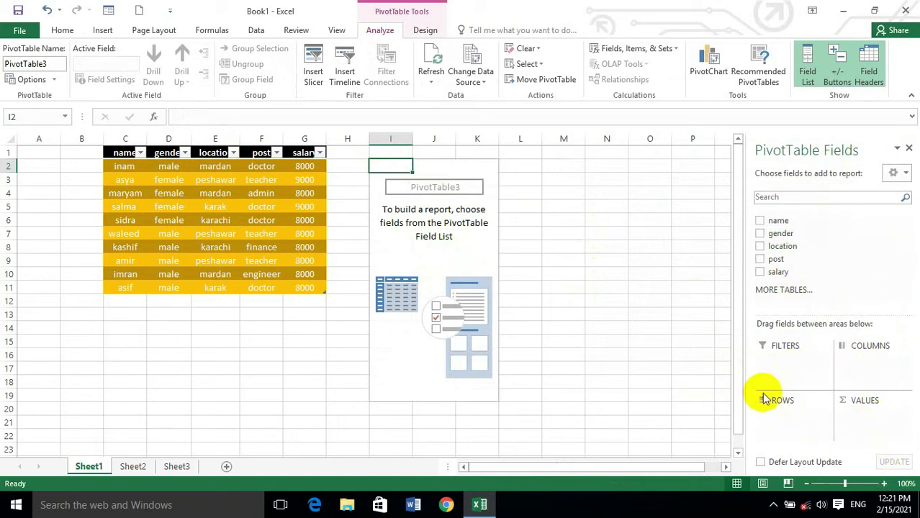
- Place the name field in the PivotTable's rows and the location field in its columns
{"action": "left_click_drag", "start_coordinate": [797, 220], "coordinate": [850, 364]}
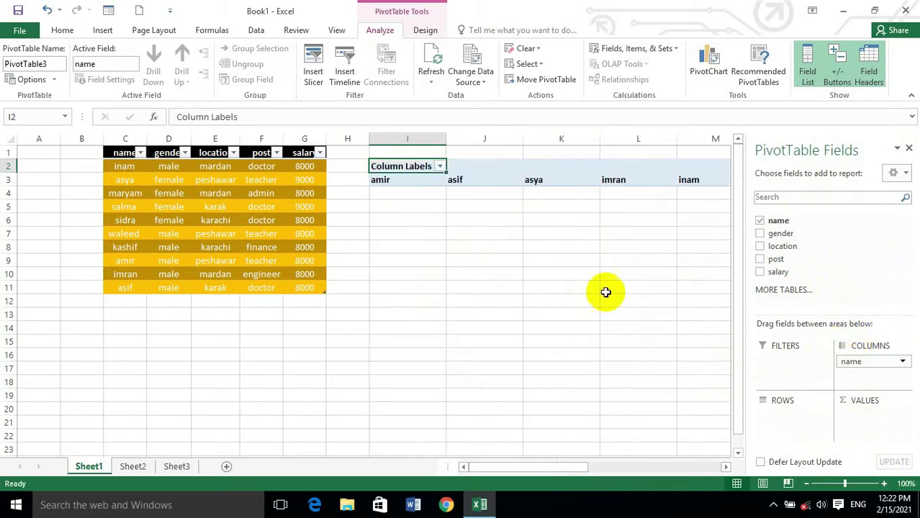
{"action": "left_click", "coordinate": [505, 467]}
{"action": "left_click_drag", "start_coordinate": [504, 466], "coordinate": [462, 482]}
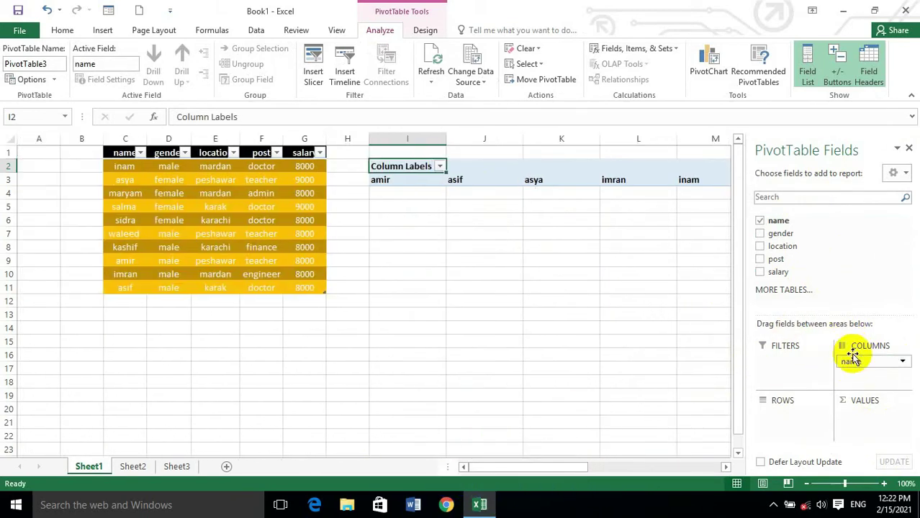
{"action": "left_click_drag", "start_coordinate": [866, 361], "coordinate": [779, 435]}
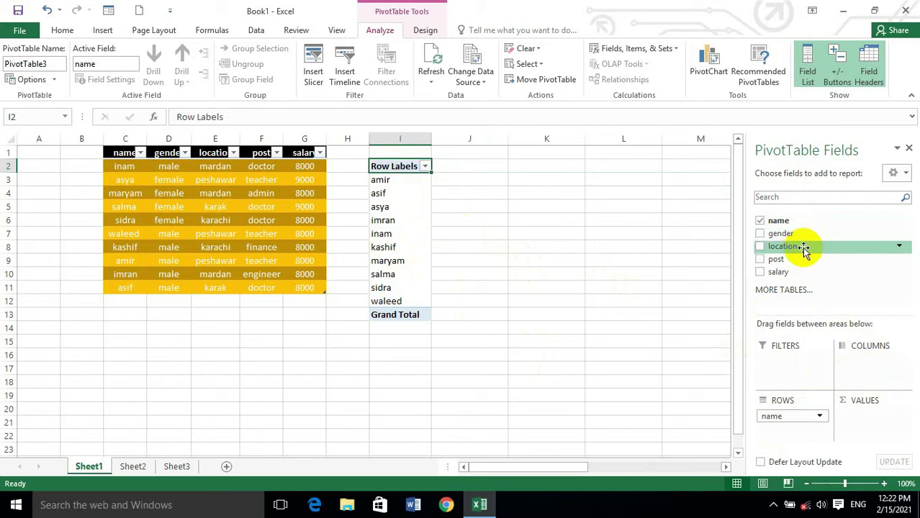
{"action": "left_click_drag", "start_coordinate": [803, 248], "coordinate": [869, 369]}
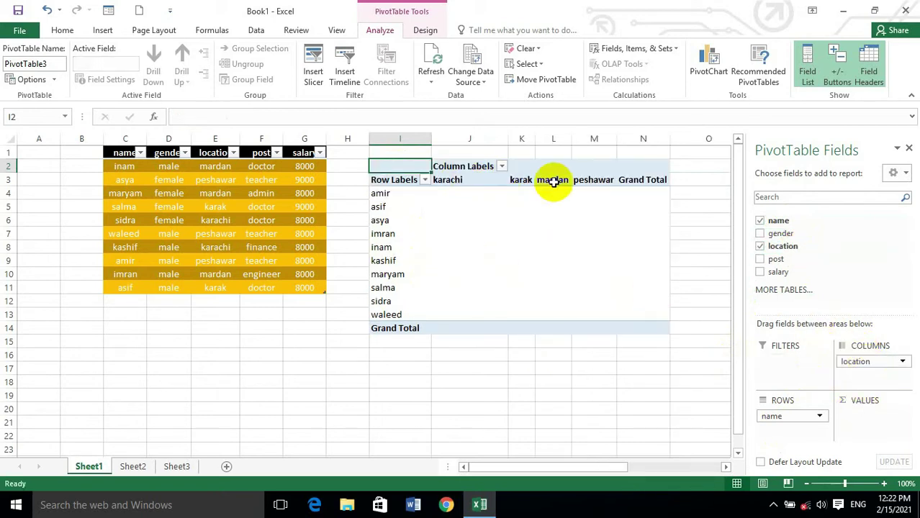
- Move the location field to the PivotTable's rows beneath name and return it to the columns
{"action": "left_click_drag", "start_coordinate": [854, 362], "coordinate": [776, 431]}
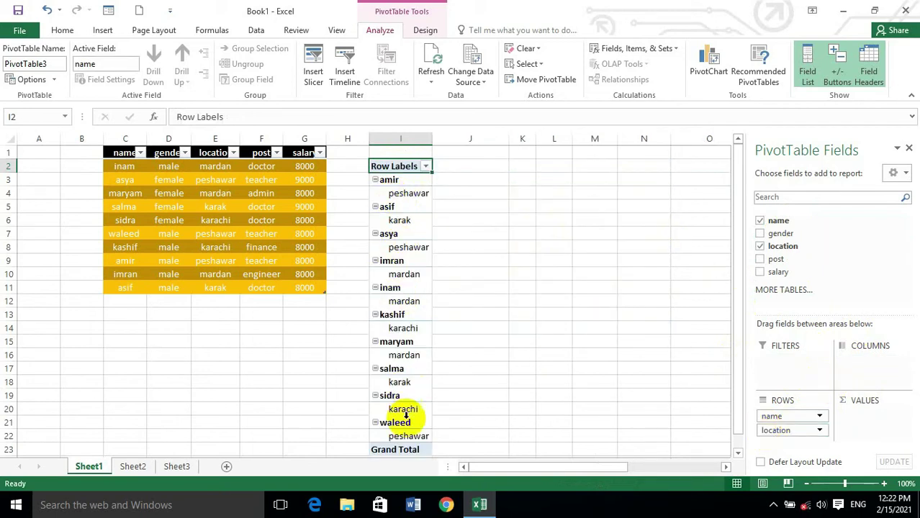
{"action": "scroll", "coordinate": [401, 334], "scroll_direction": "down", "scroll_amount": 5}
{"action": "scroll", "coordinate": [391, 195], "scroll_direction": "up", "scroll_amount": 5}
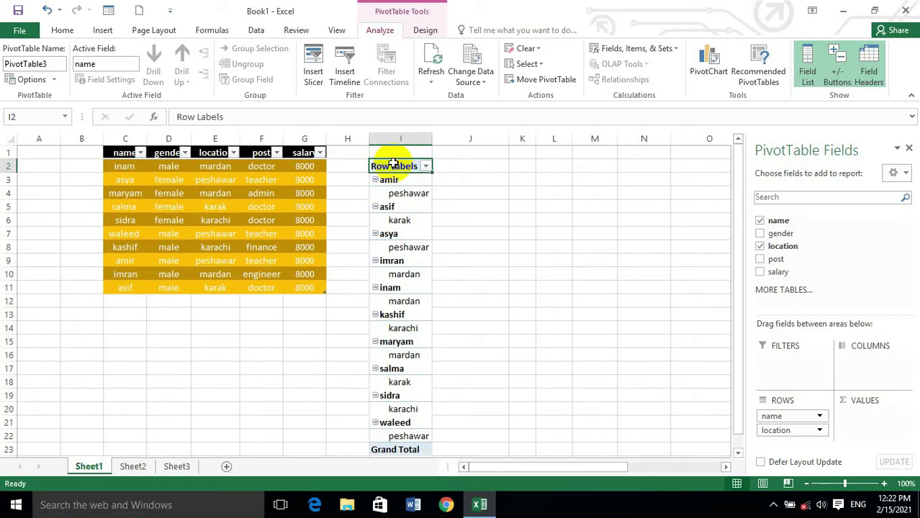
{"action": "left_click_drag", "start_coordinate": [789, 431], "coordinate": [862, 374]}
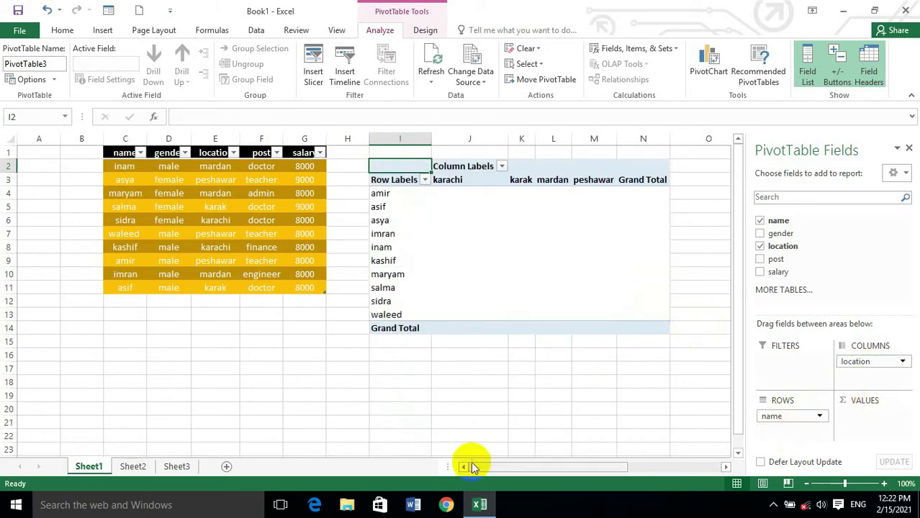
- Add the post field to the PivotTable, trying it in the rows and placing it in the columns below location
{"action": "left_click_drag", "start_coordinate": [501, 468], "coordinate": [560, 470]}
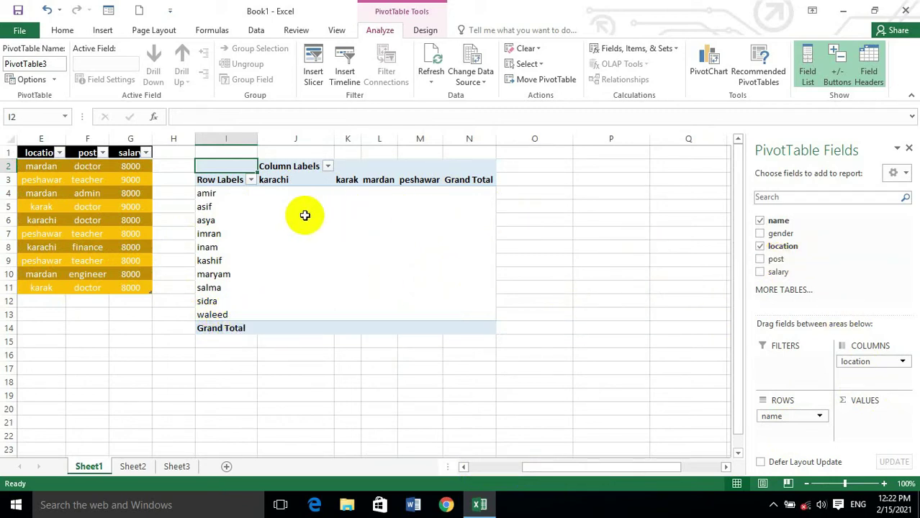
{"action": "left_click_drag", "start_coordinate": [788, 261], "coordinate": [855, 386]}
{"action": "left_click_drag", "start_coordinate": [852, 382], "coordinate": [784, 439]}
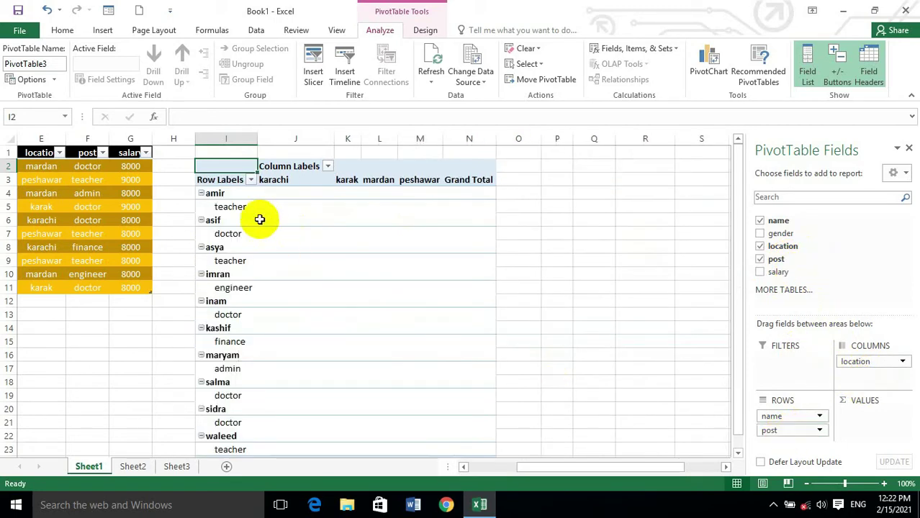
{"action": "left_click_drag", "start_coordinate": [790, 429], "coordinate": [861, 381]}
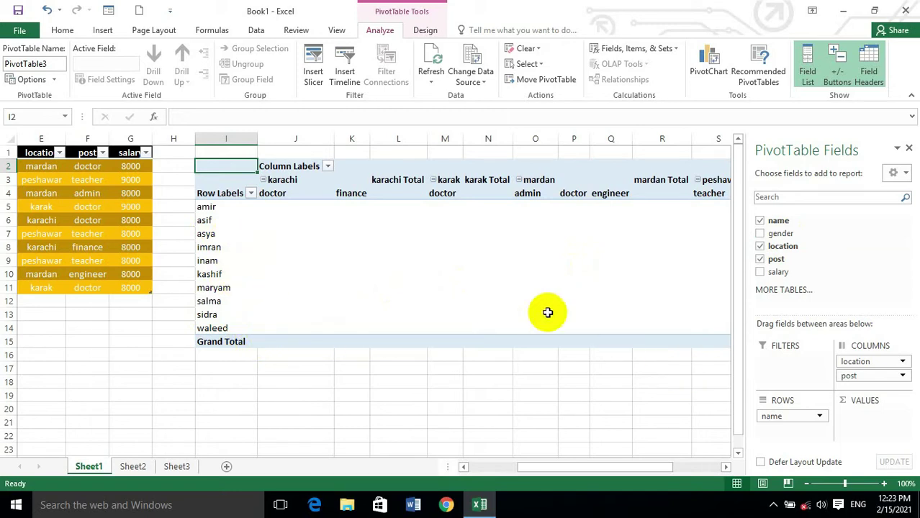
- Add the salary field to the PivotTable's values as a sum and look over the totals per location and post
{"action": "left_click_drag", "start_coordinate": [779, 272], "coordinate": [879, 417]}
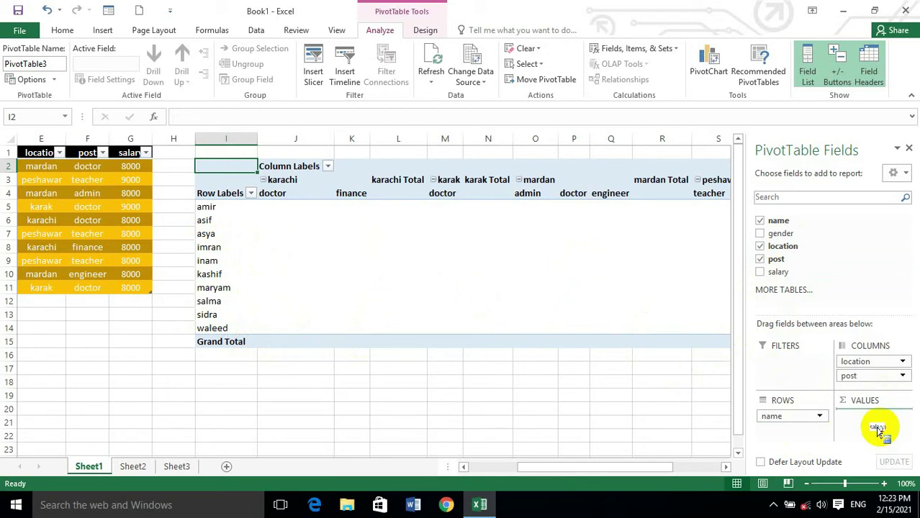
{"action": "left_click_drag", "start_coordinate": [878, 430], "coordinate": [884, 432]}
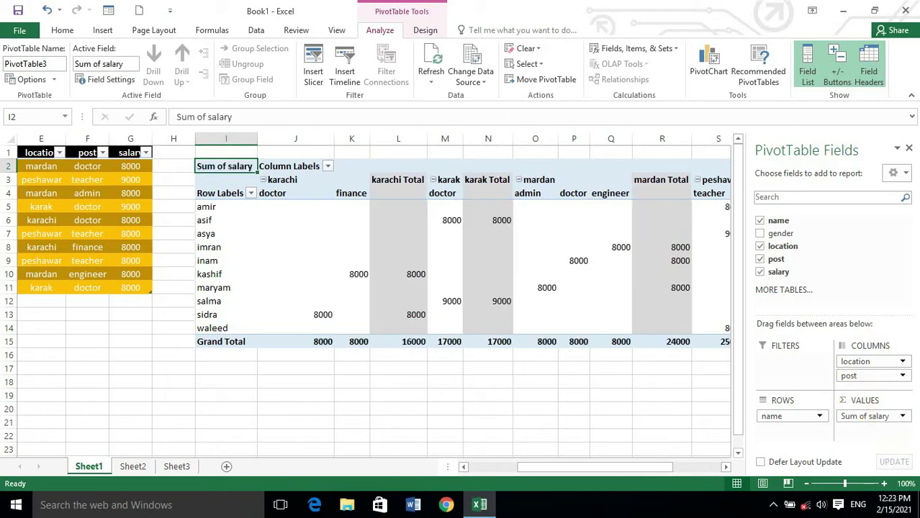
{"action": "left_click_drag", "start_coordinate": [525, 468], "coordinate": [585, 477]}
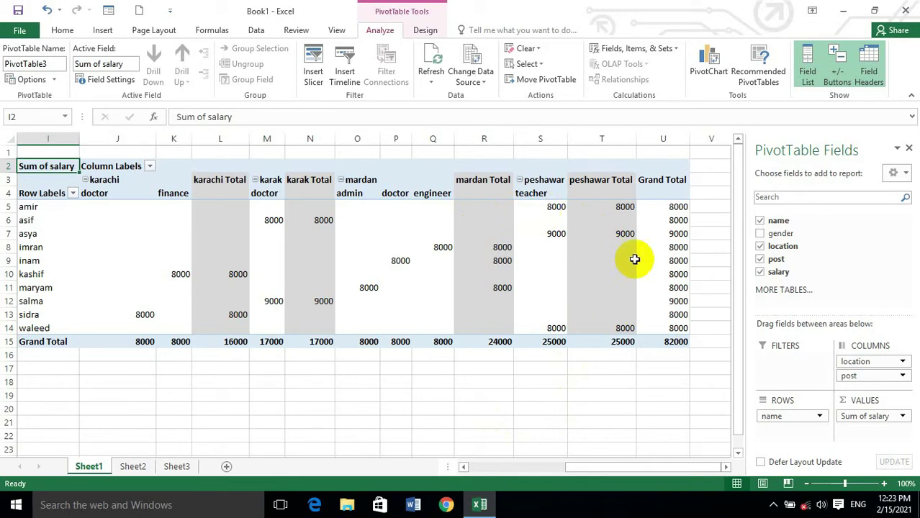
{"action": "scroll", "coordinate": [669, 437], "scroll_direction": "down", "scroll_amount": 1}
{"action": "scroll", "coordinate": [702, 382], "scroll_direction": "up", "scroll_amount": 1}
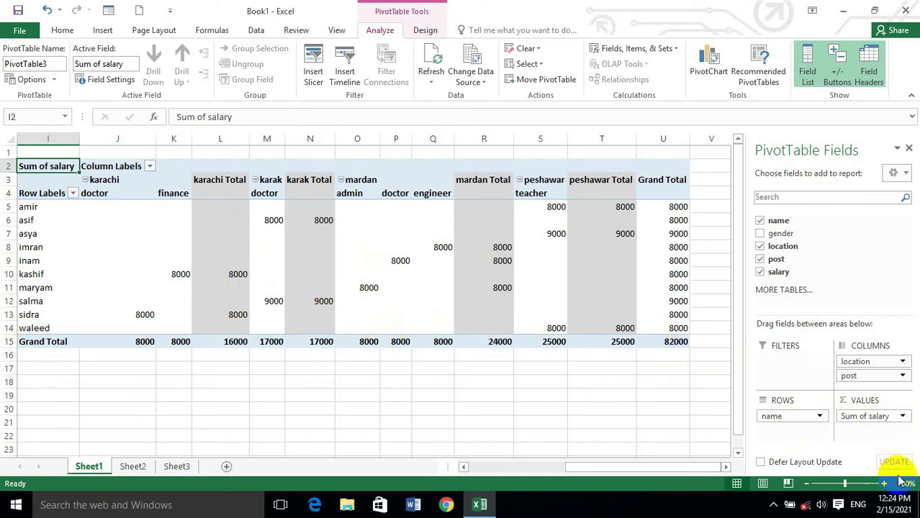
- Change the salary value field's summary calculation to Count
{"action": "left_click", "coordinate": [902, 418]}
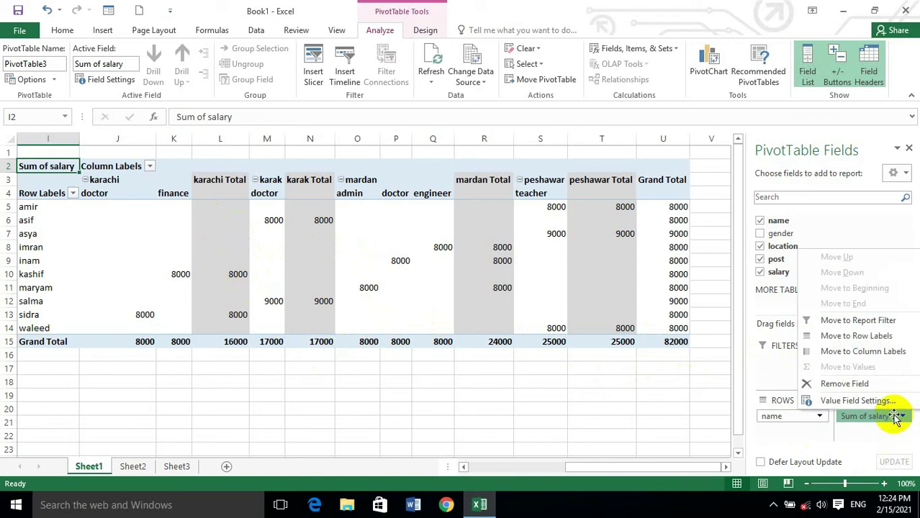
{"action": "left_click", "coordinate": [859, 401]}
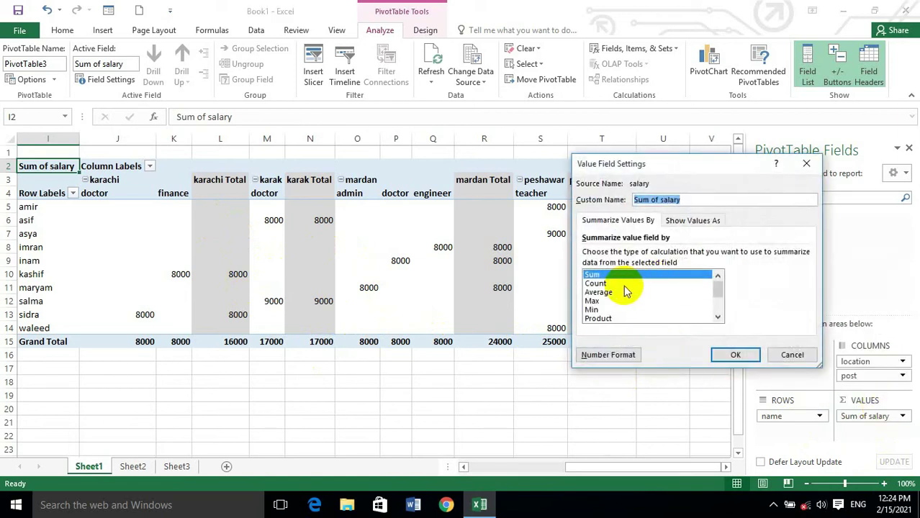
{"action": "left_click", "coordinate": [612, 284]}
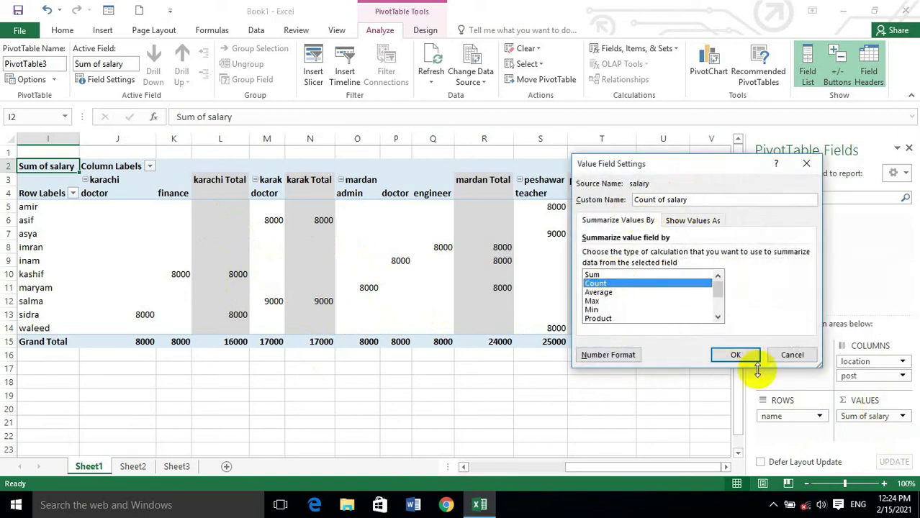
{"action": "left_click", "coordinate": [735, 355]}
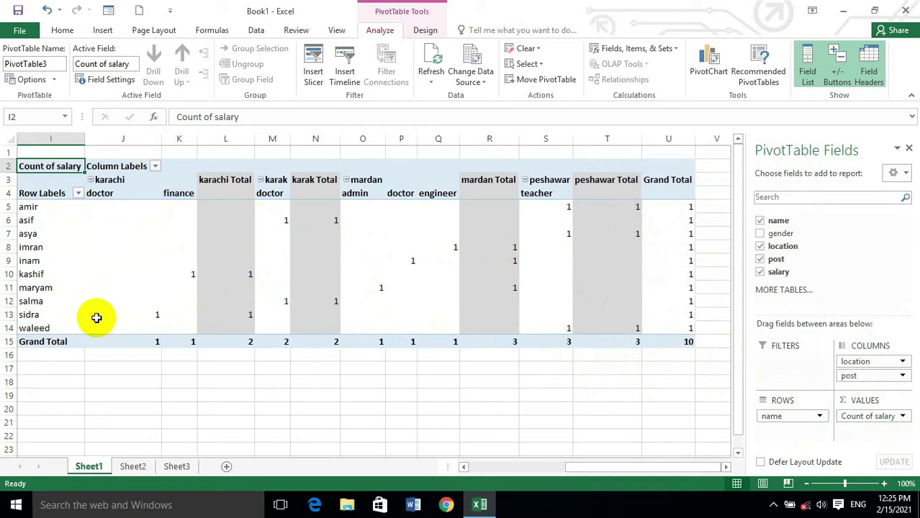
{"action": "mouse_move", "coordinate": [98, 290]}
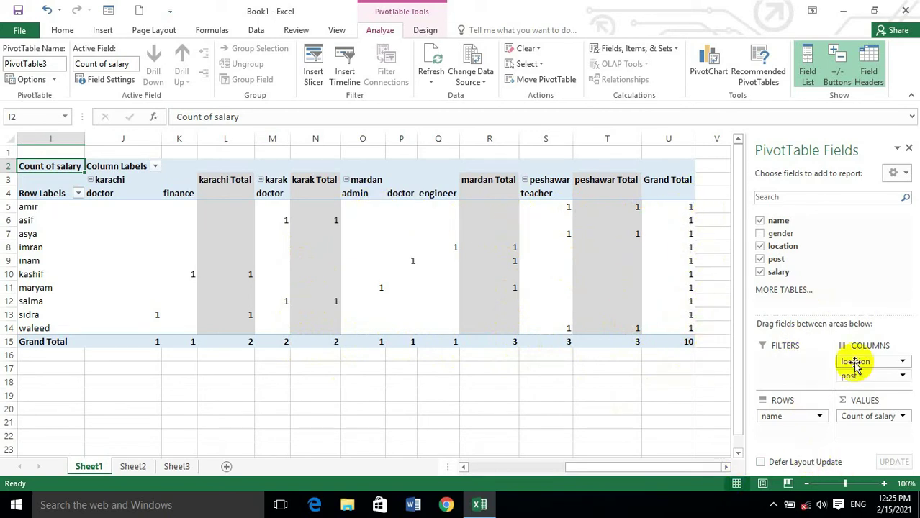
- Switch the salary value field's summary calculation back to Sum
{"action": "left_click", "coordinate": [879, 416]}
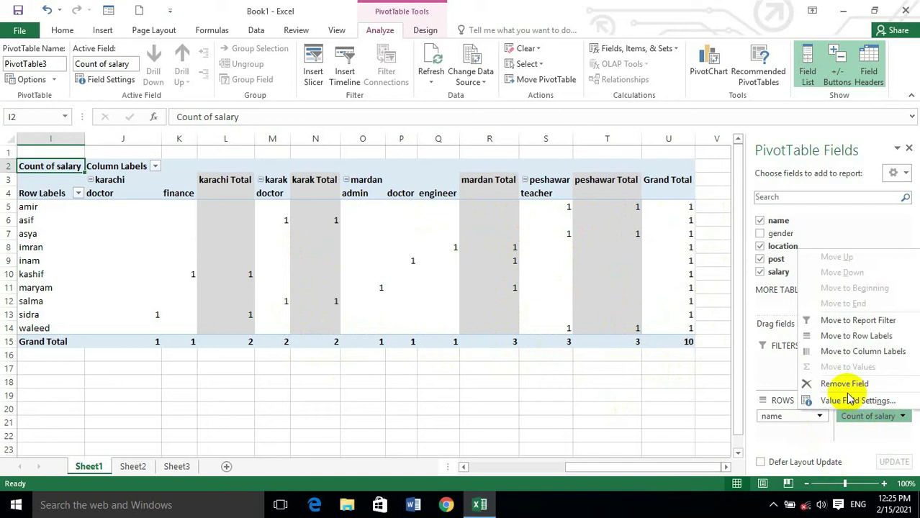
{"action": "left_click", "coordinate": [851, 400]}
{"action": "left_click", "coordinate": [592, 275]}
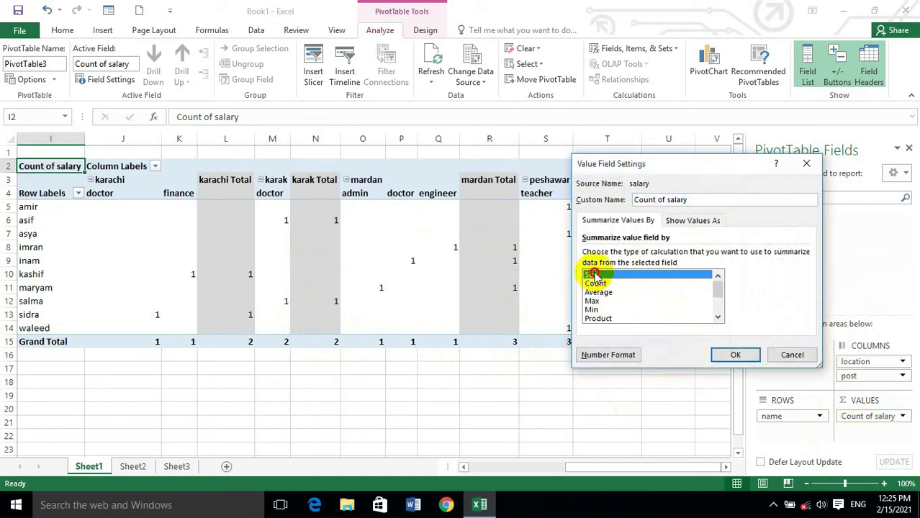
{"action": "left_click", "coordinate": [731, 354]}
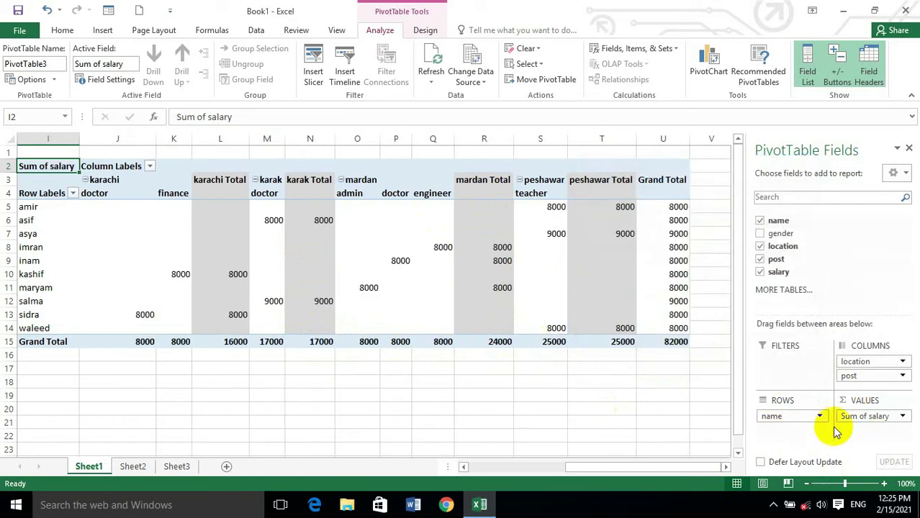
- Format the Sum of salary values as Currency with the PKR symbol and 0 decimal places
{"action": "left_click", "coordinate": [873, 418]}
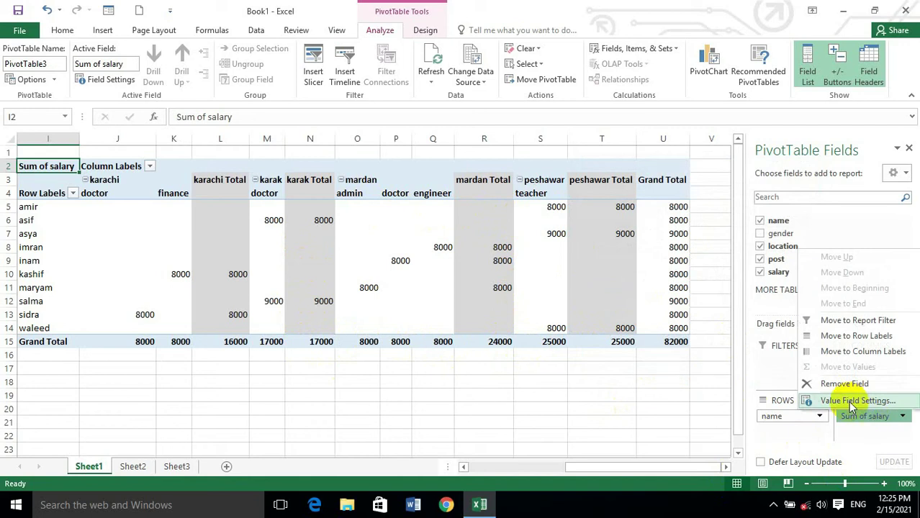
{"action": "left_click", "coordinate": [850, 402]}
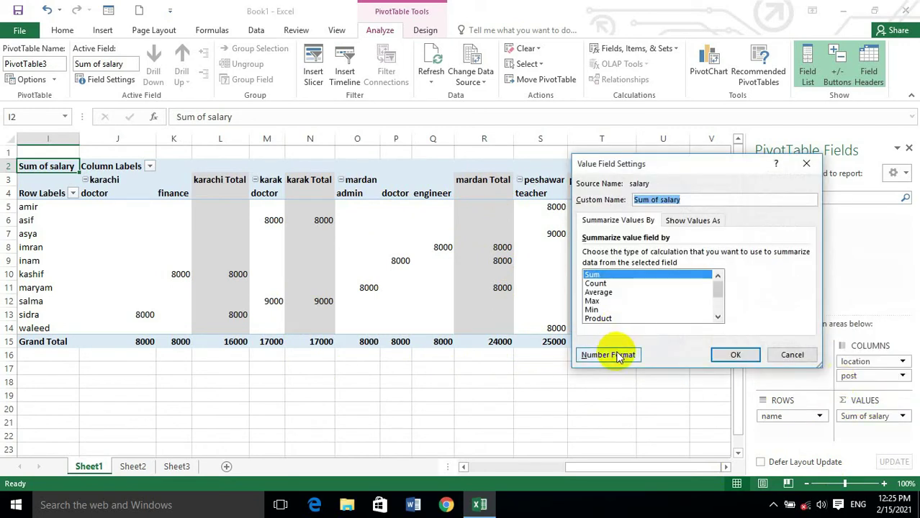
{"action": "left_click", "coordinate": [608, 354]}
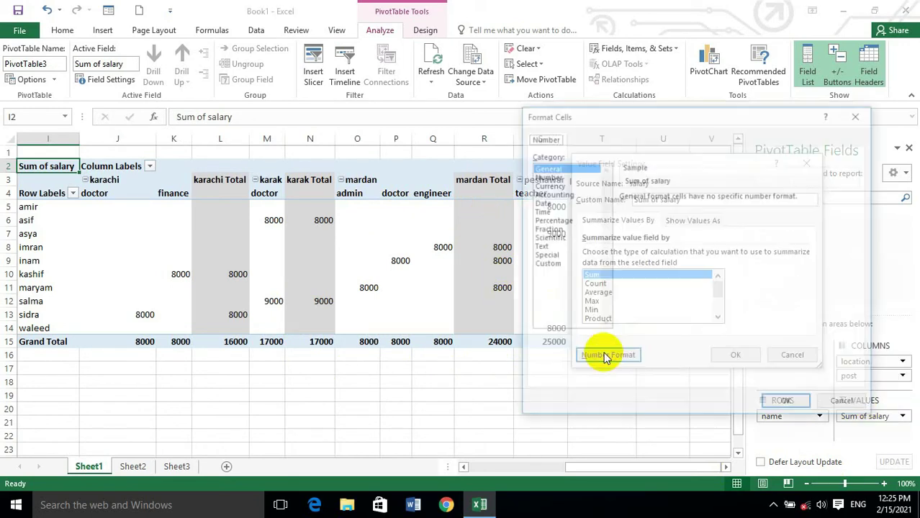
{"action": "left_click", "coordinate": [550, 177]}
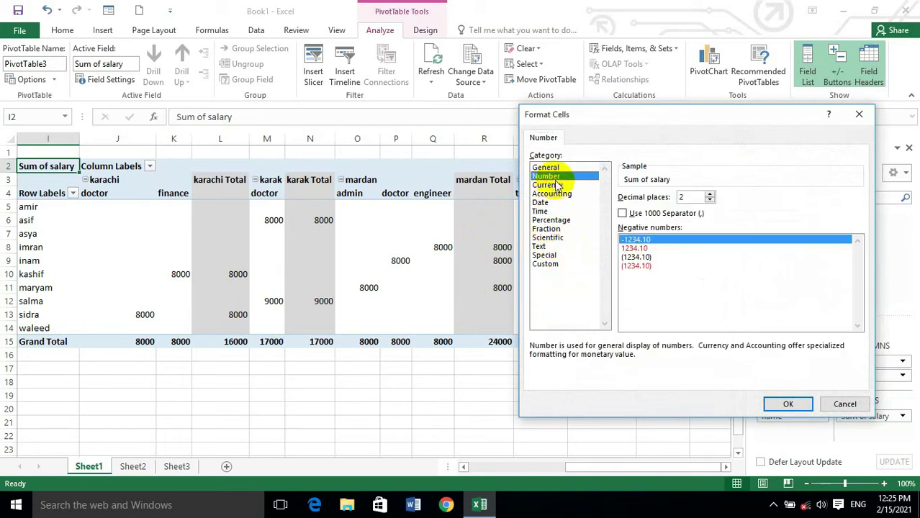
{"action": "left_click", "coordinate": [548, 185]}
{"action": "left_click", "coordinate": [680, 214]}
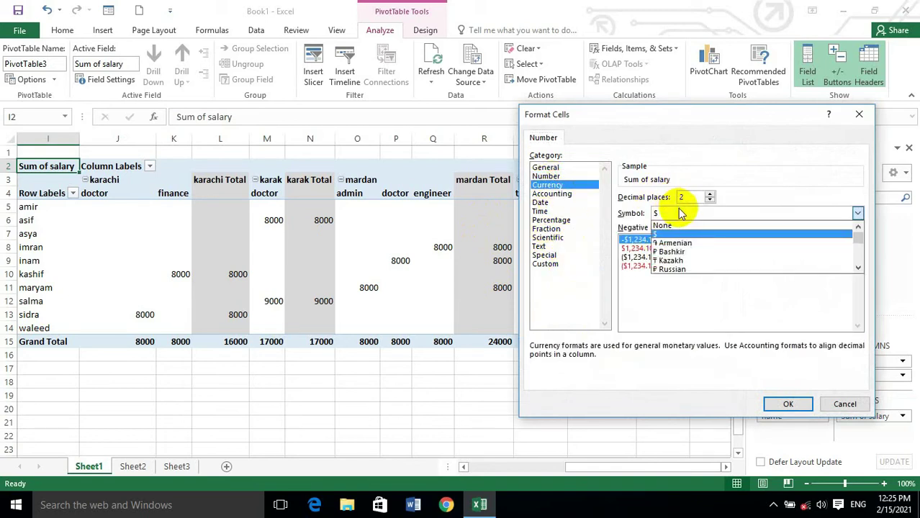
{"action": "scroll", "coordinate": [692, 259], "scroll_direction": "down", "scroll_amount": 10}
{"action": "left_click", "coordinate": [692, 265]}
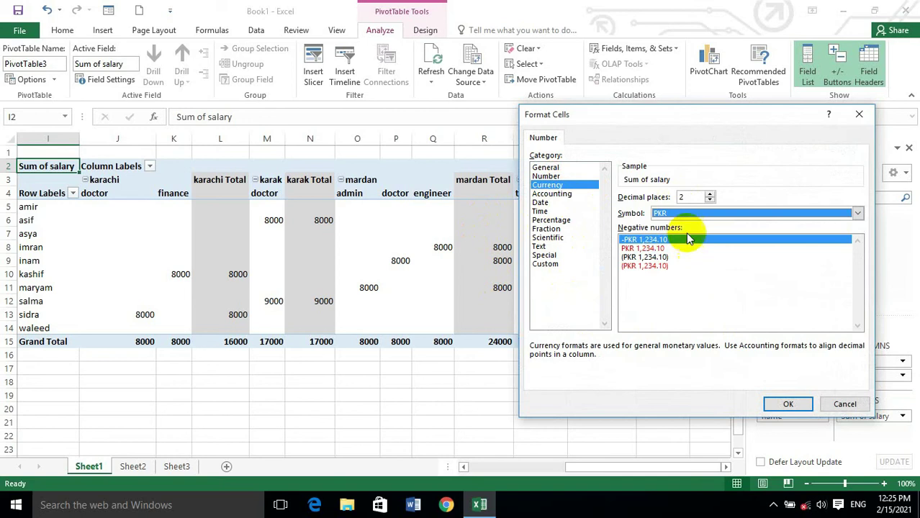
{"action": "left_click", "coordinate": [710, 201]}
{"action": "left_click", "coordinate": [710, 201]}
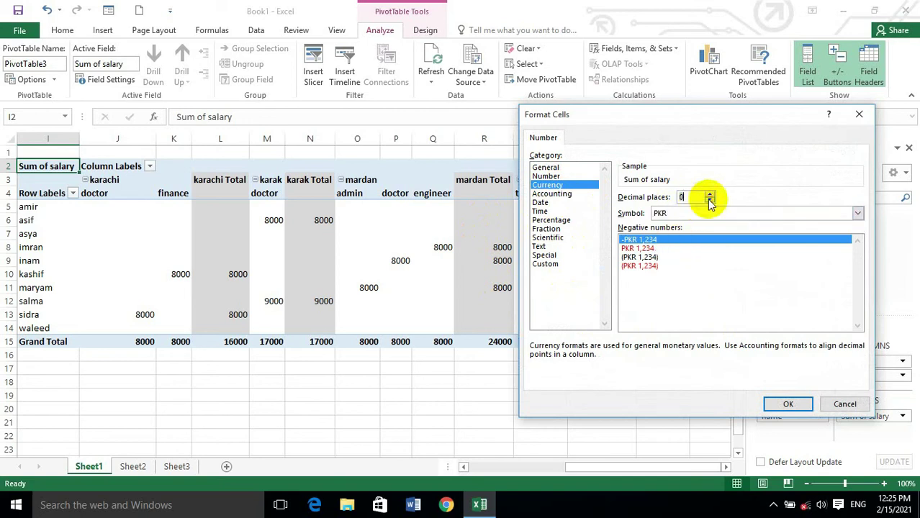
{"action": "left_click", "coordinate": [788, 403]}
{"action": "left_click", "coordinate": [735, 353]}
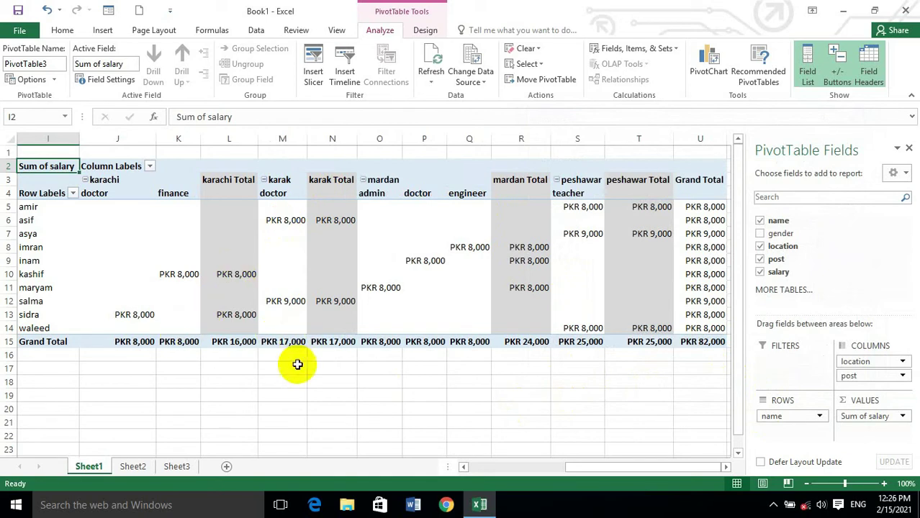
- Collapse the karachi group in the PivotTable's column labels, toggling it between collapsed and expanded to show the effect
{"action": "left_click_drag", "start_coordinate": [577, 467], "coordinate": [486, 472]}
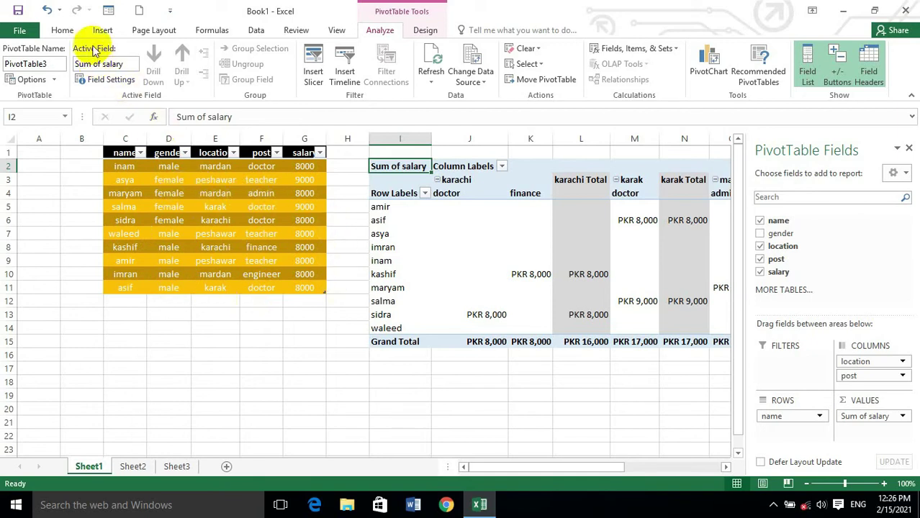
{"action": "left_click_drag", "start_coordinate": [594, 471], "coordinate": [626, 471]}
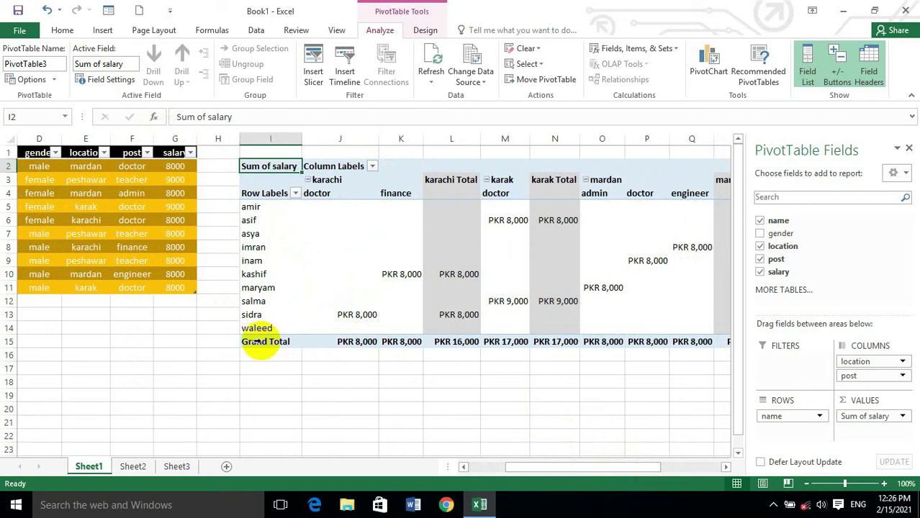
{"action": "left_click", "coordinate": [311, 180]}
{"action": "left_click", "coordinate": [309, 179]}
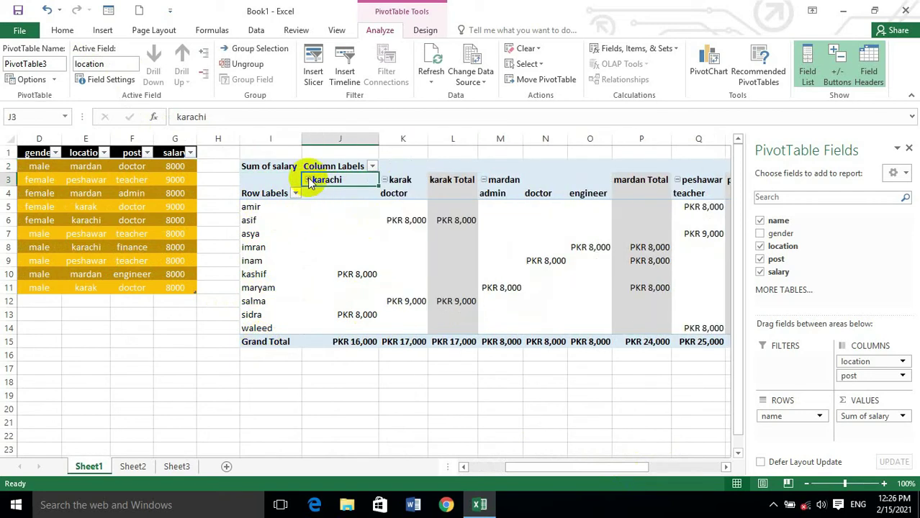
{"action": "left_click", "coordinate": [309, 181]}
{"action": "left_click", "coordinate": [309, 180]}
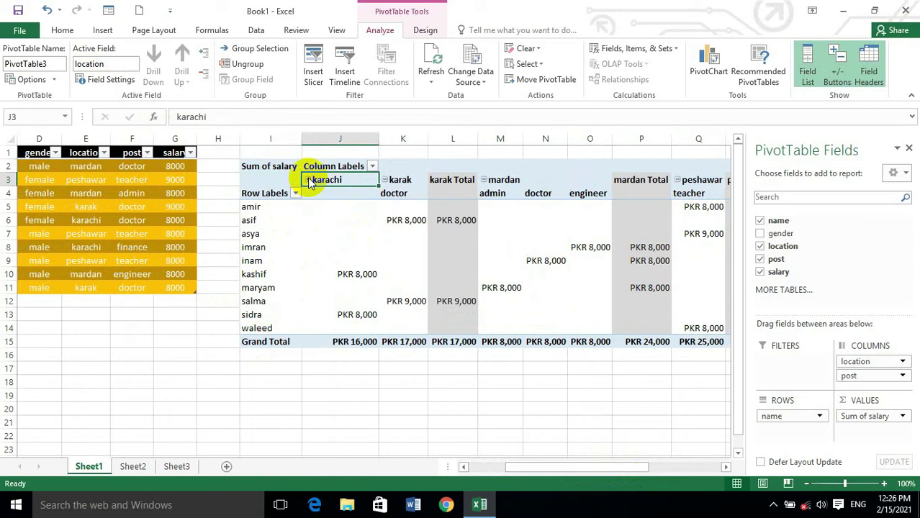
- Collapse and re-expand the karak column group, and toggle the mardan group, leaving mardan collapsed
{"action": "left_click", "coordinate": [383, 180]}
{"action": "left_click", "coordinate": [383, 180]}
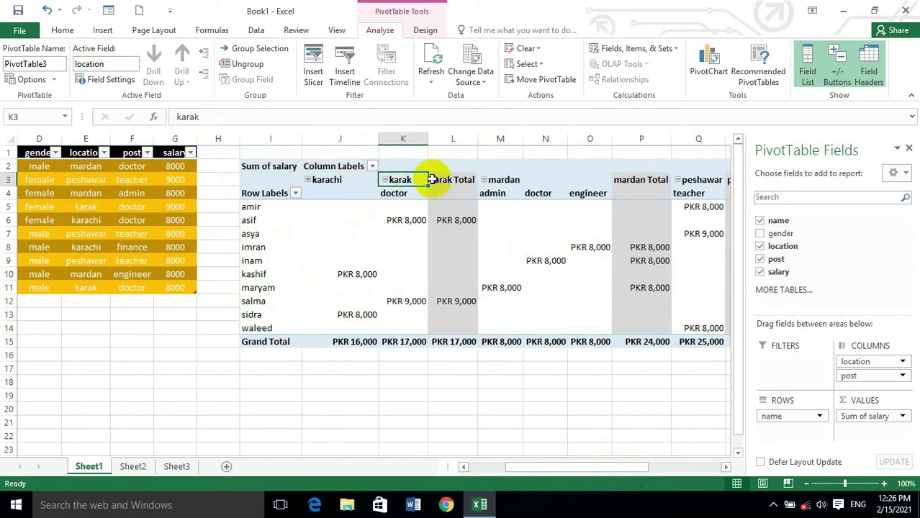
{"action": "left_click", "coordinate": [486, 181]}
{"action": "left_click", "coordinate": [485, 182]}
{"action": "left_click", "coordinate": [486, 182]}
{"action": "left_click", "coordinate": [485, 182]}
{"action": "left_click", "coordinate": [485, 181]}
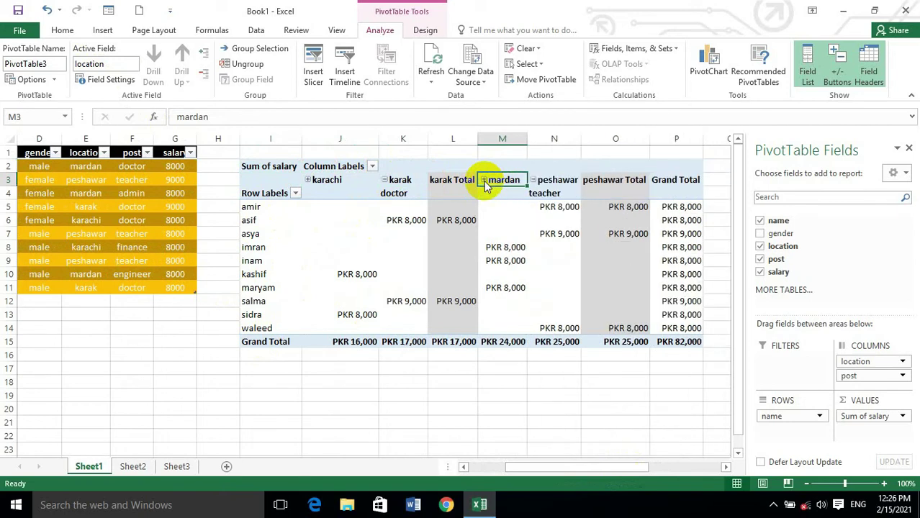
{"action": "left_click", "coordinate": [485, 182]}
{"action": "left_click", "coordinate": [485, 182]}
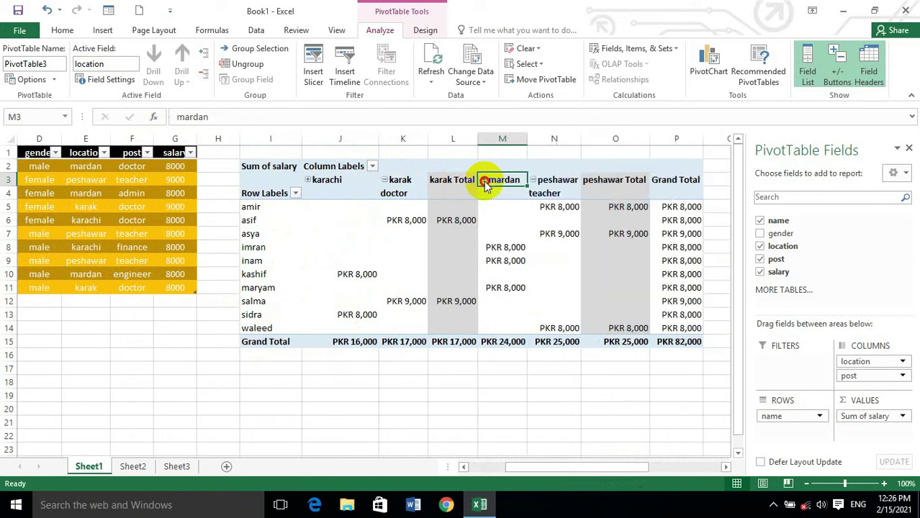
- Collapse the karak group in the PivotTable's column labels
{"action": "left_click", "coordinate": [386, 180]}
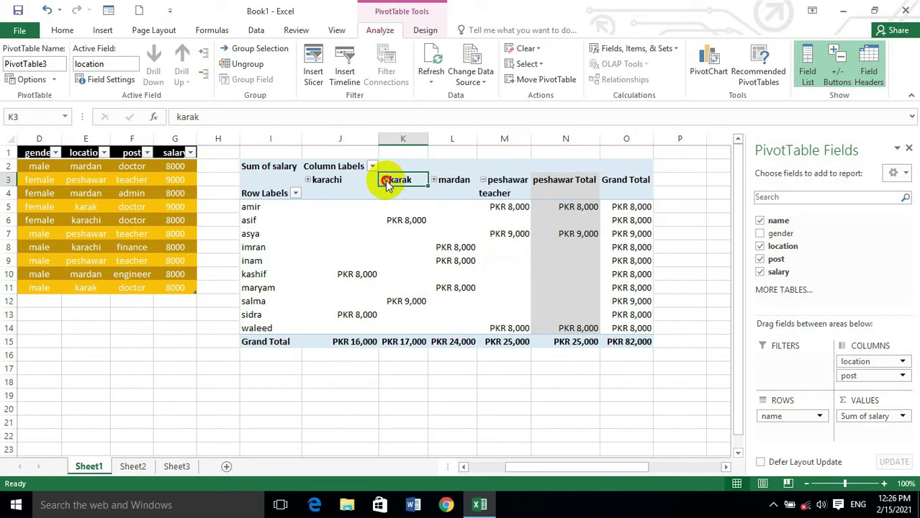
{"action": "left_click", "coordinate": [386, 180]}
{"action": "left_click", "coordinate": [386, 181]}
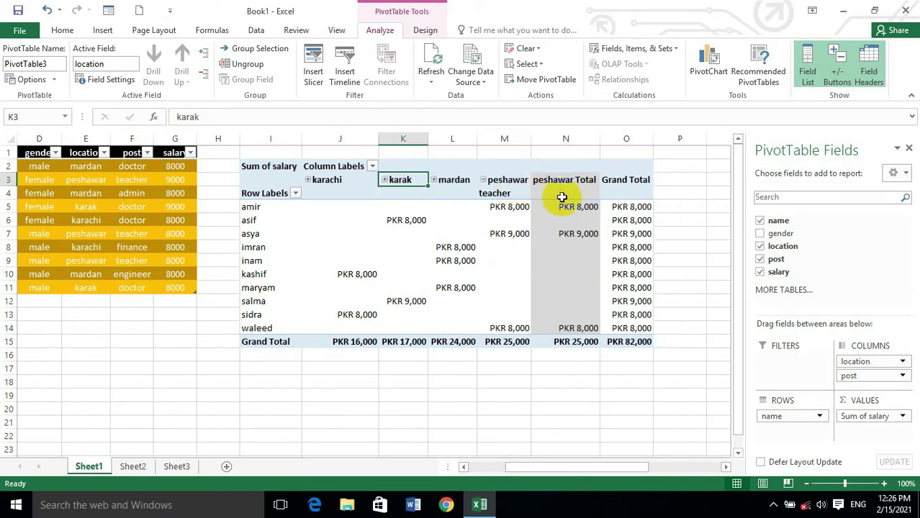
- Collapse the peshawar group in the PivotTable's column labels and select the overall Grand Total cell
{"action": "left_click", "coordinate": [483, 180]}
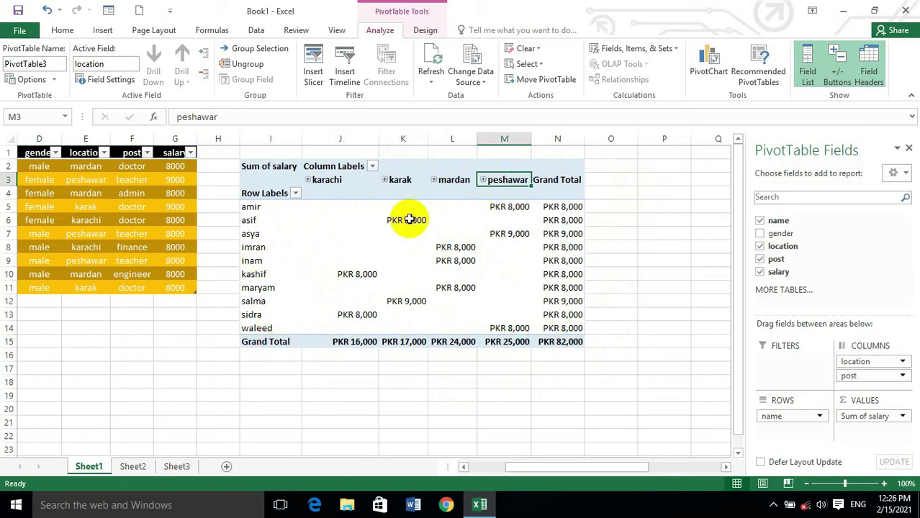
{"action": "left_click", "coordinate": [644, 247]}
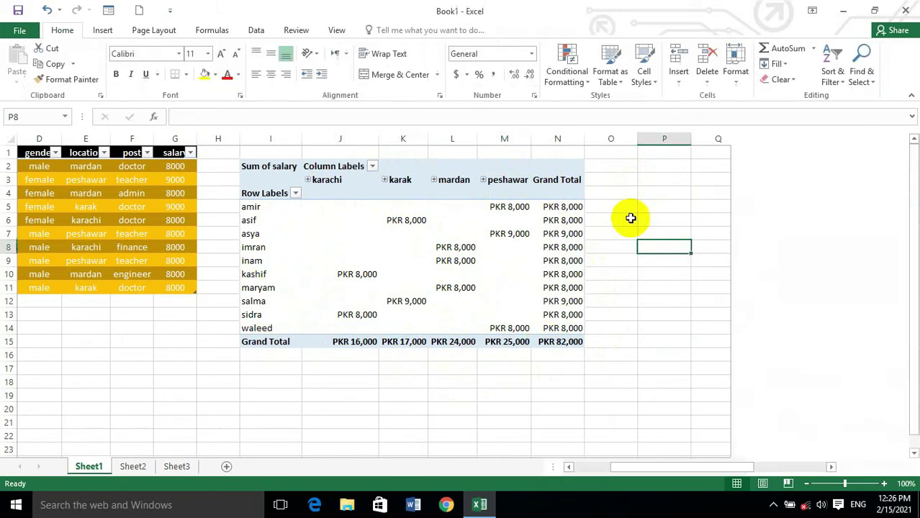
{"action": "left_click", "coordinate": [555, 342]}
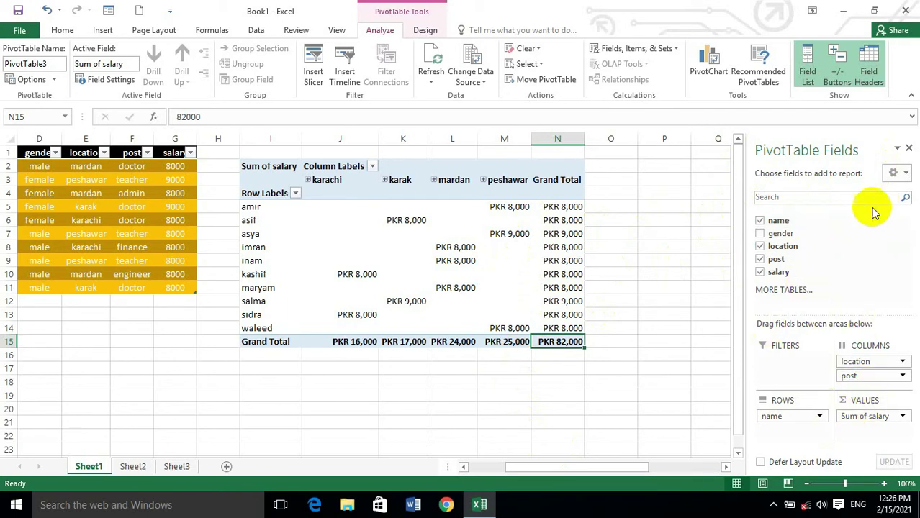
{"action": "left_click", "coordinate": [897, 173]}
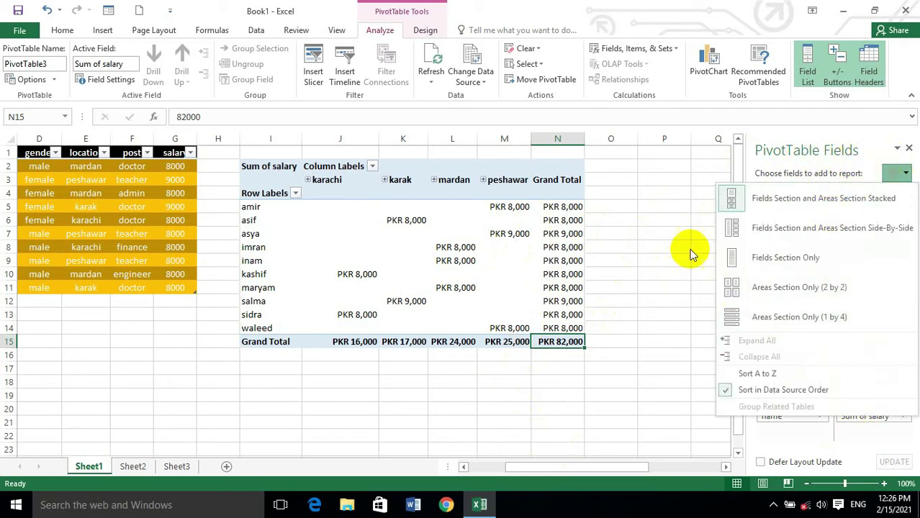
{"action": "left_click", "coordinate": [637, 241]}
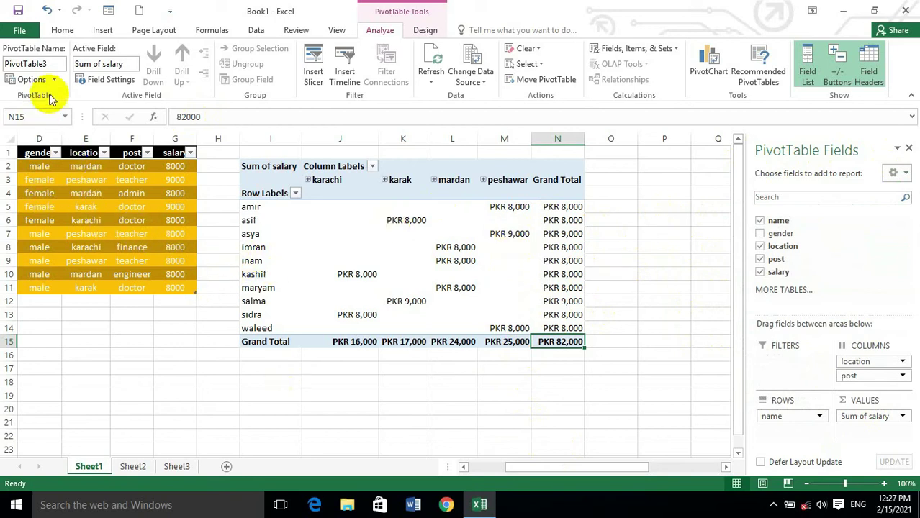
{"action": "left_click", "coordinate": [166, 206]}
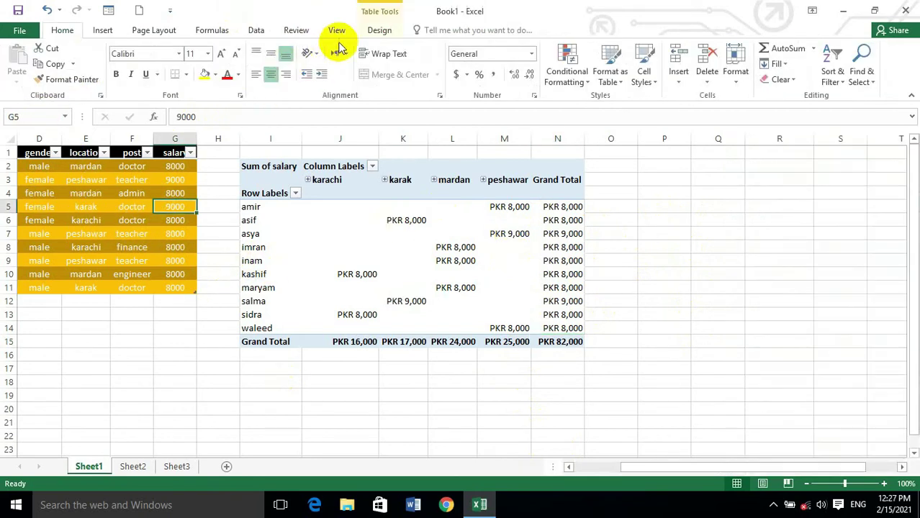
{"action": "left_click", "coordinate": [379, 30]}
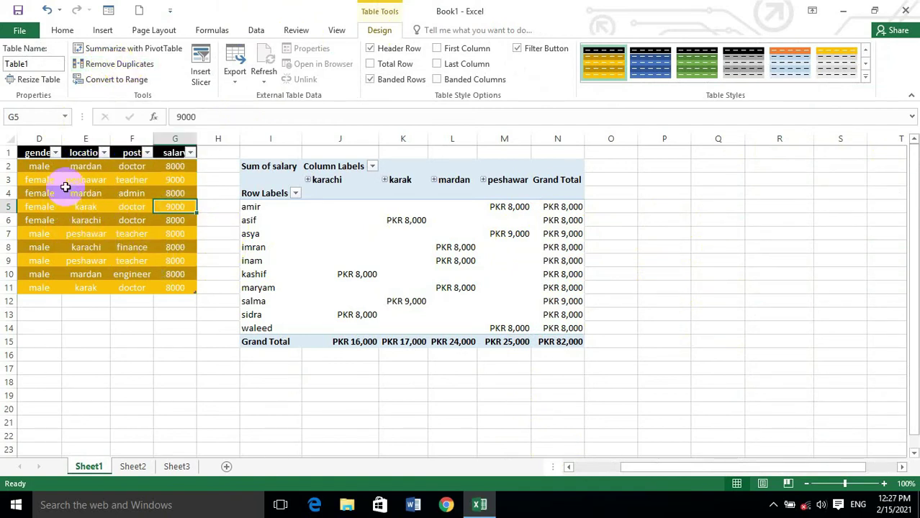
{"action": "left_click", "coordinate": [93, 49]}
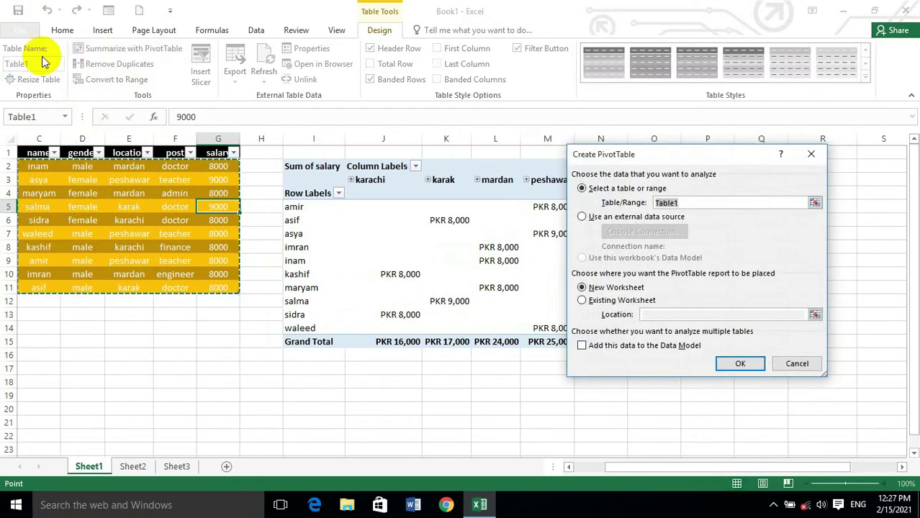
{"action": "left_click", "coordinate": [797, 364]}
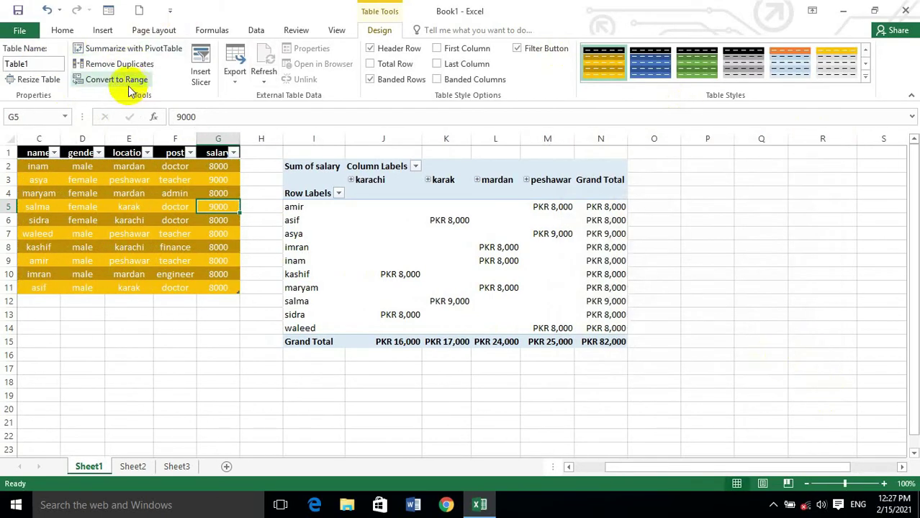
- Run Remove Duplicates on the employee table, comparing only the name column
{"action": "left_click", "coordinate": [107, 70]}
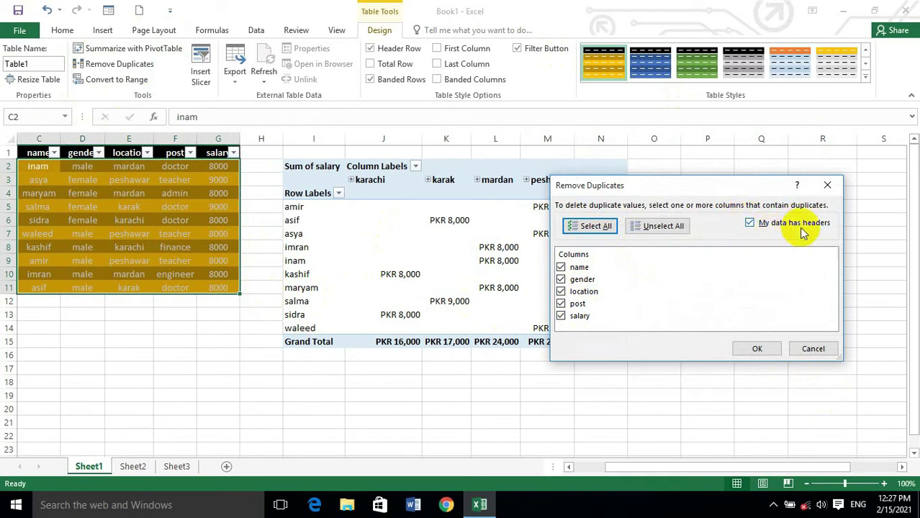
{"action": "left_click", "coordinate": [561, 280]}
{"action": "left_click", "coordinate": [561, 292]}
{"action": "left_click", "coordinate": [561, 316]}
{"action": "left_click", "coordinate": [565, 303]}
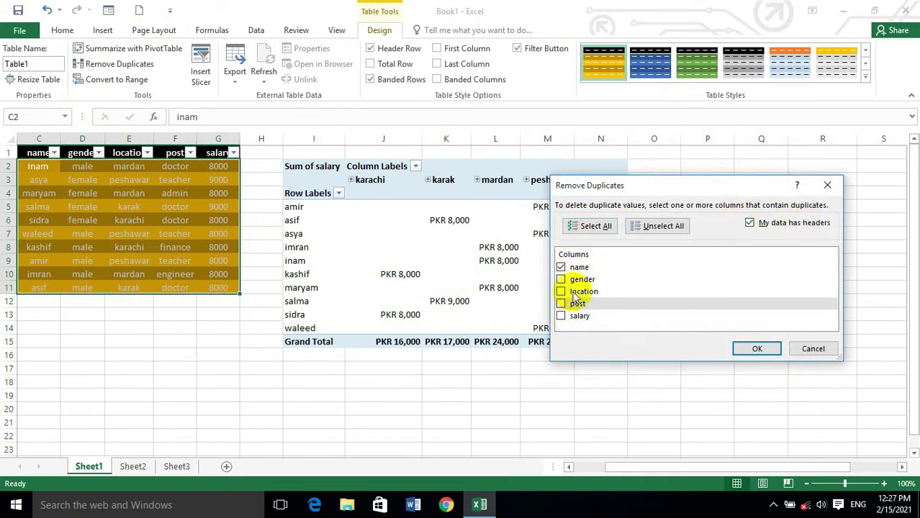
{"action": "left_click", "coordinate": [761, 352]}
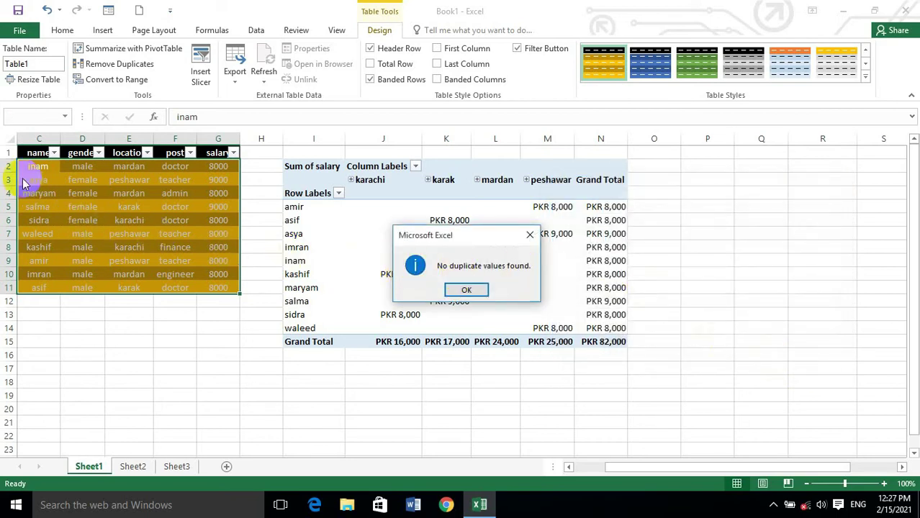
{"action": "left_click", "coordinate": [466, 290]}
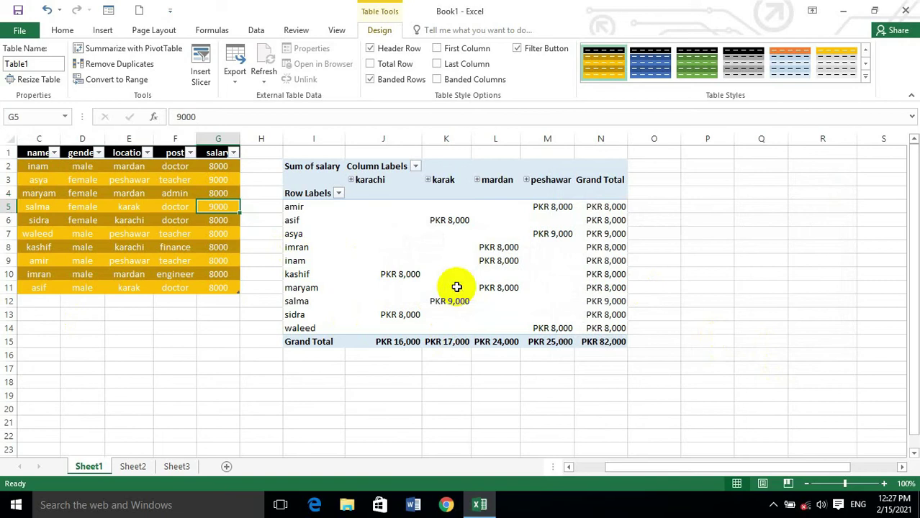
- Remove duplicates from the employee table based on the gender column only
{"action": "left_click", "coordinate": [97, 64]}
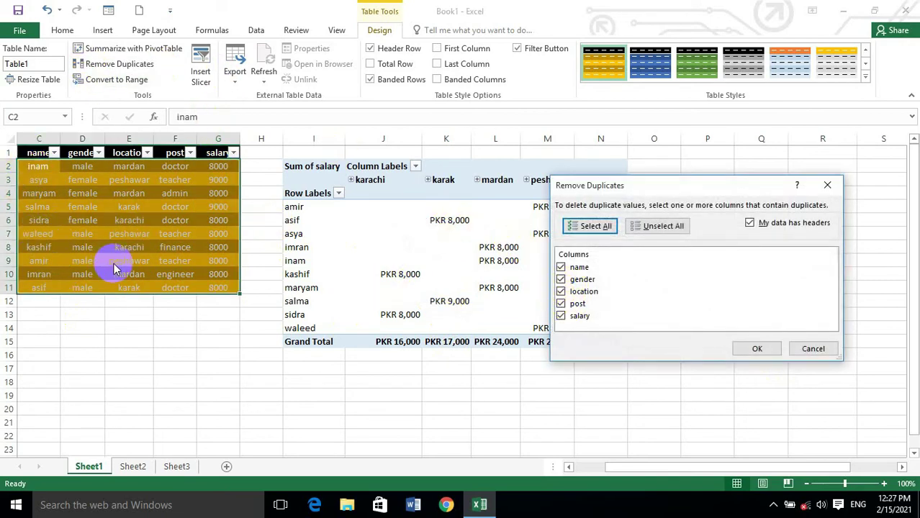
{"action": "left_click", "coordinate": [560, 267]}
{"action": "left_click", "coordinate": [560, 292]}
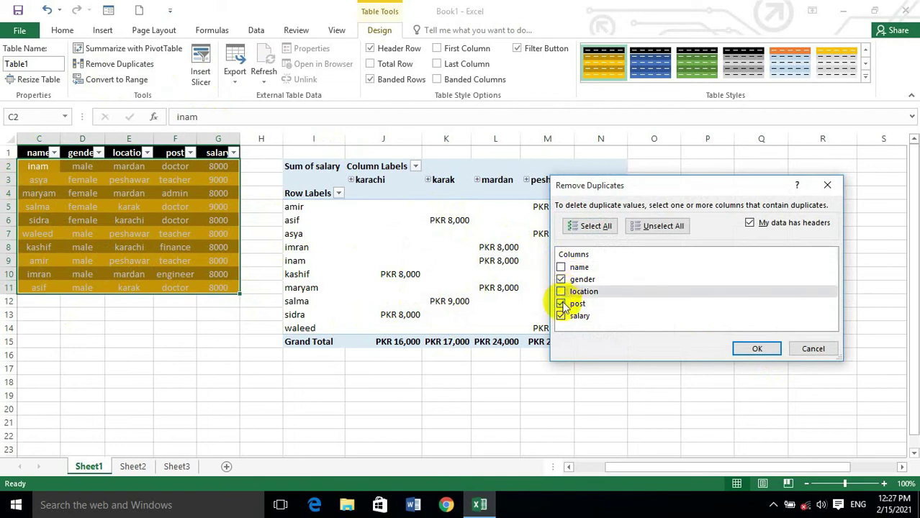
{"action": "left_click", "coordinate": [560, 304]}
{"action": "left_click", "coordinate": [561, 317]}
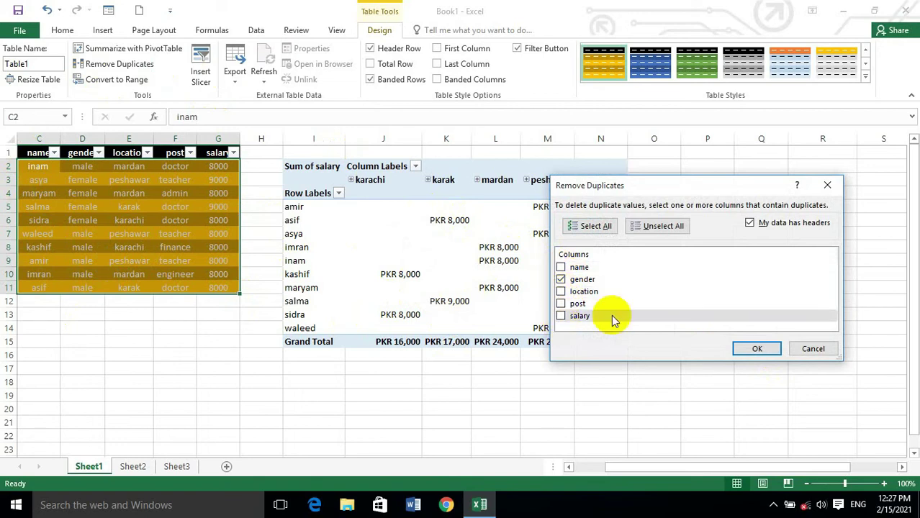
{"action": "left_click", "coordinate": [755, 349]}
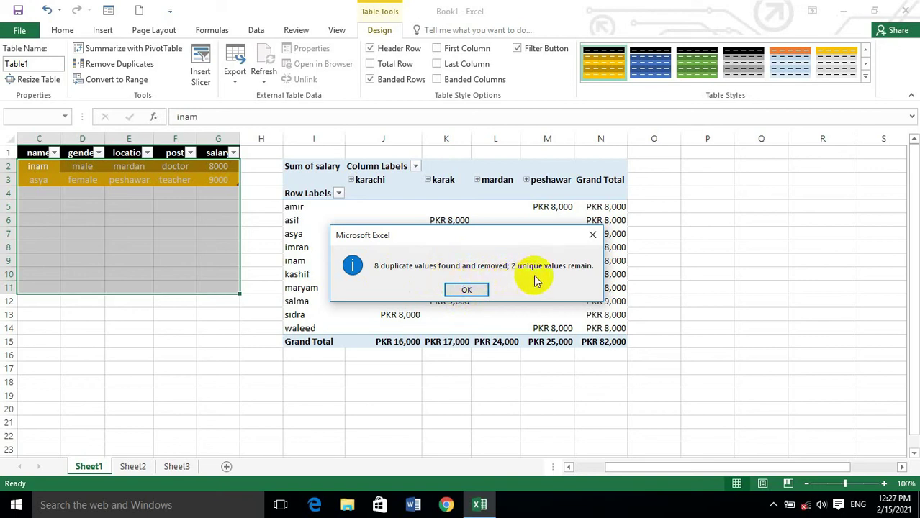
{"action": "left_click", "coordinate": [466, 290]}
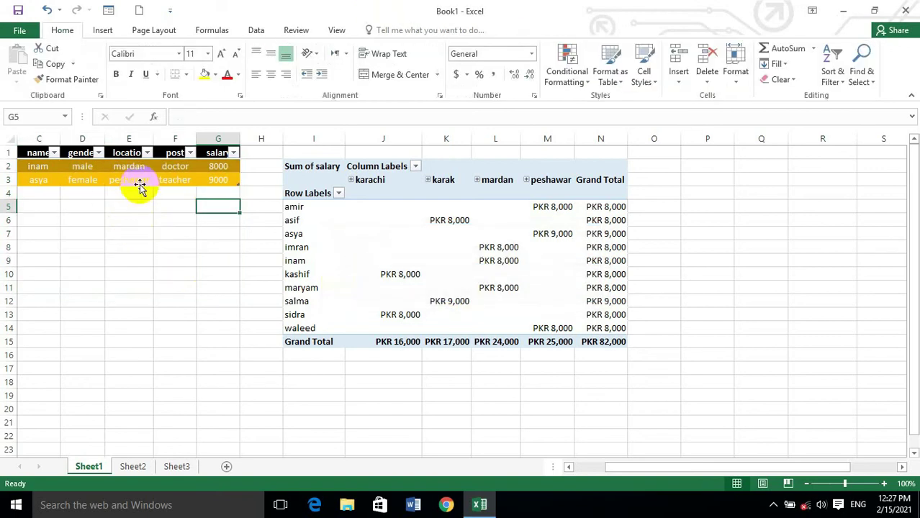
- Undo the duplicate removal and select a post cell in the employee table to bring back its design tools
{"action": "key", "text": "ctrl+z"}
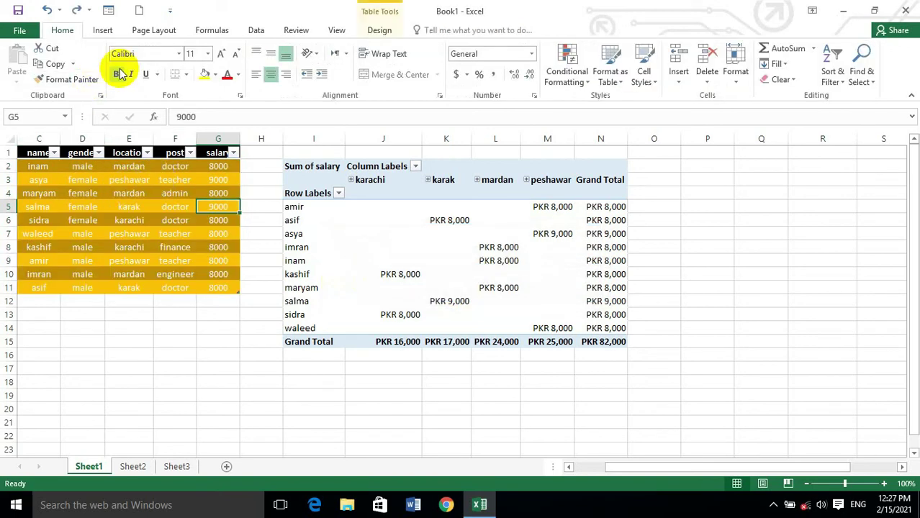
{"action": "left_click", "coordinate": [175, 180]}
{"action": "left_click", "coordinate": [380, 31]}
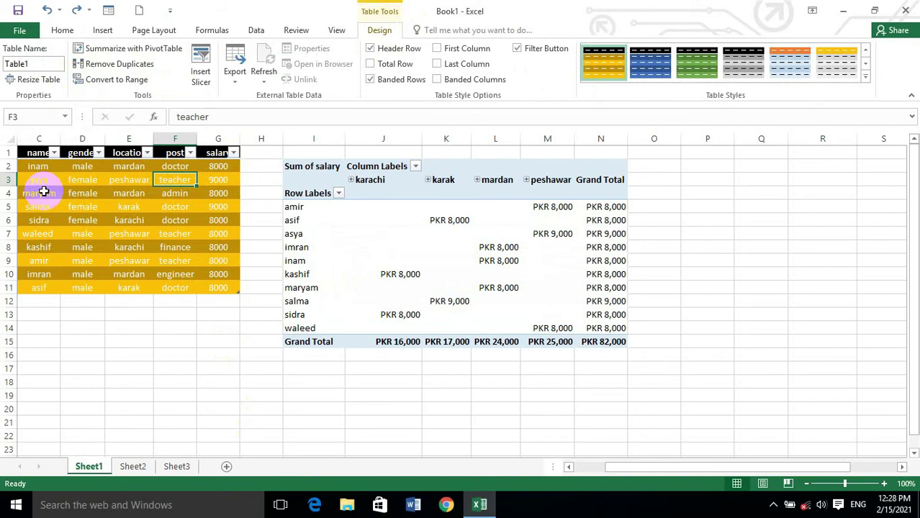
- Enter the sample text asas in cell C15 below the employee table, discard a second entry beside it and clear C15
{"action": "left_click_drag", "start_coordinate": [30, 154], "coordinate": [208, 279]}
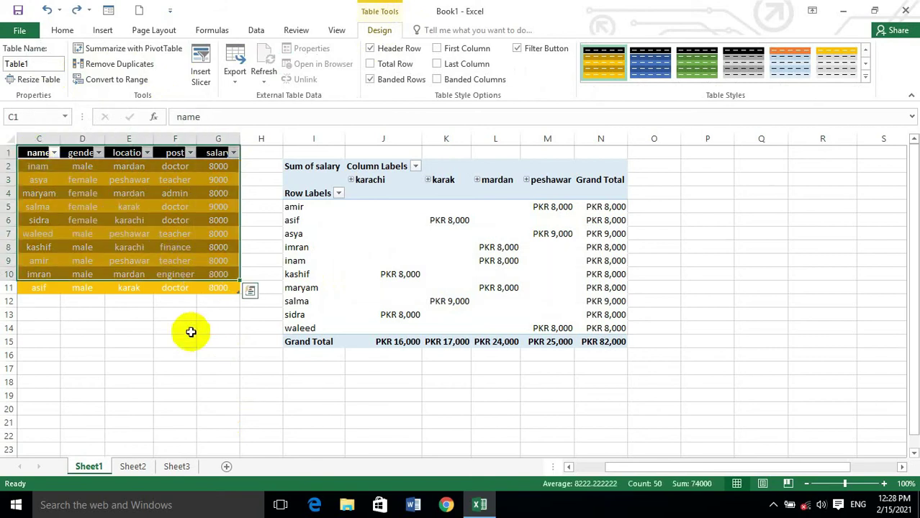
{"action": "left_click_drag", "start_coordinate": [46, 339], "coordinate": [216, 464]}
{"action": "type", "text": "asas"}
{"action": "left_click", "coordinate": [89, 315]}
{"action": "type", "text": "dd"}
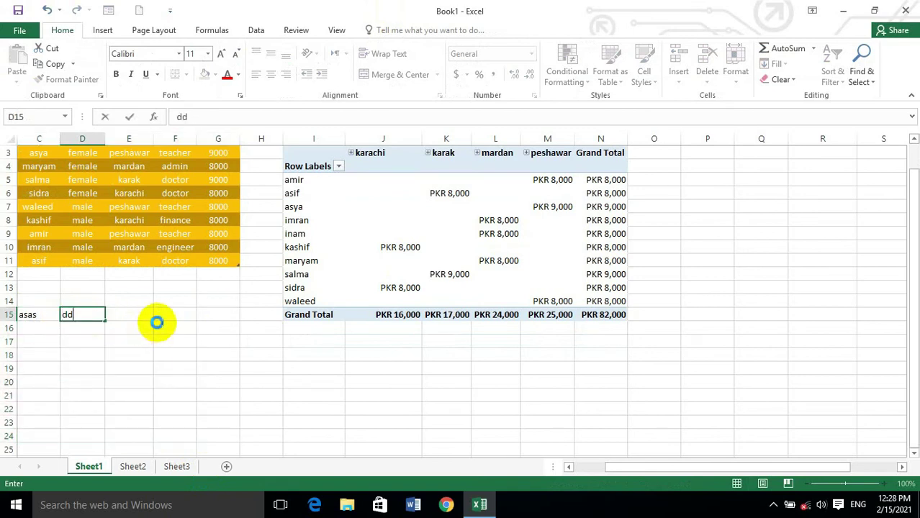
{"action": "key", "text": "Escape"}
{"action": "left_click", "coordinate": [41, 326]}
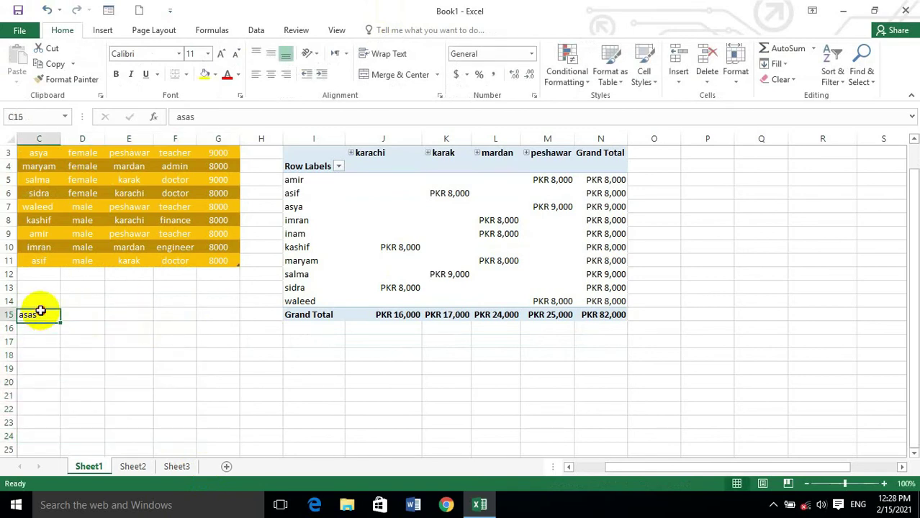
{"action": "key", "text": "BackSpace"}
{"action": "scroll", "coordinate": [94, 237], "scroll_direction": "up", "scroll_amount": 1}
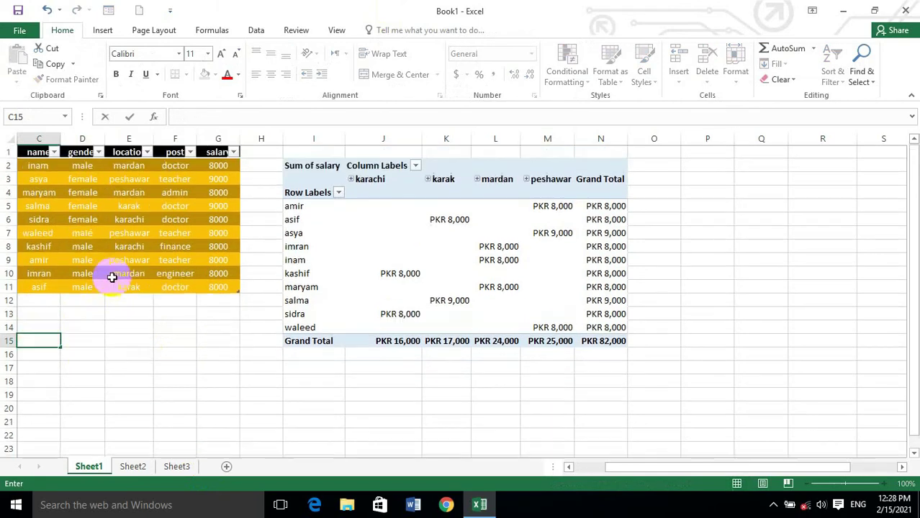
- Convert the employee table to a normal range
{"action": "left_click", "coordinate": [43, 166]}
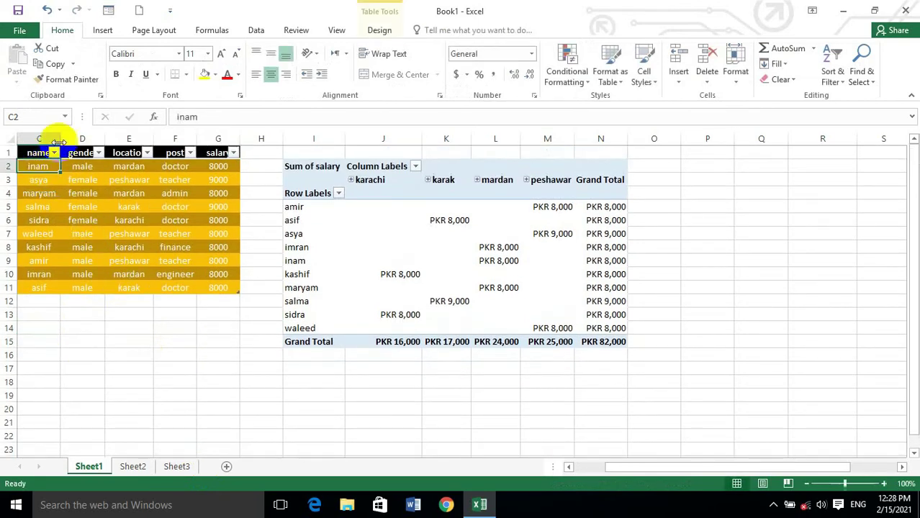
{"action": "left_click", "coordinate": [377, 30]}
{"action": "left_click", "coordinate": [116, 80]}
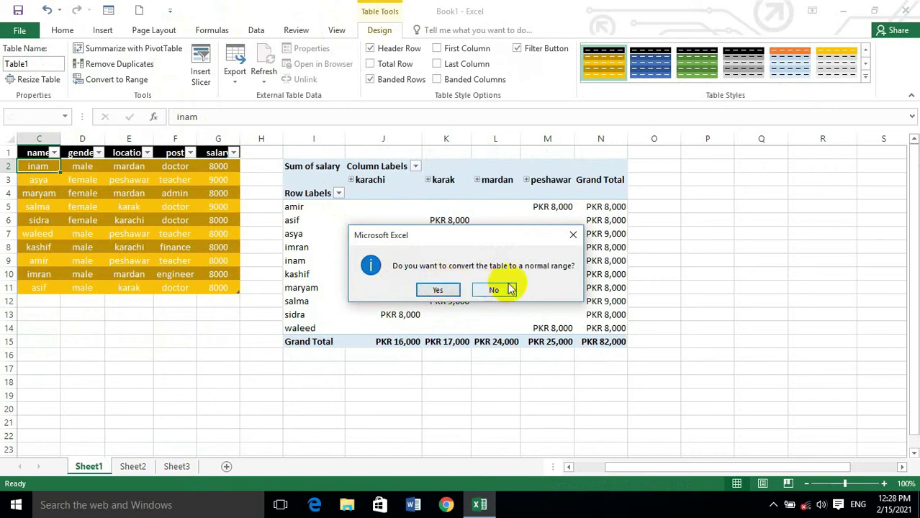
{"action": "left_click", "coordinate": [445, 289]}
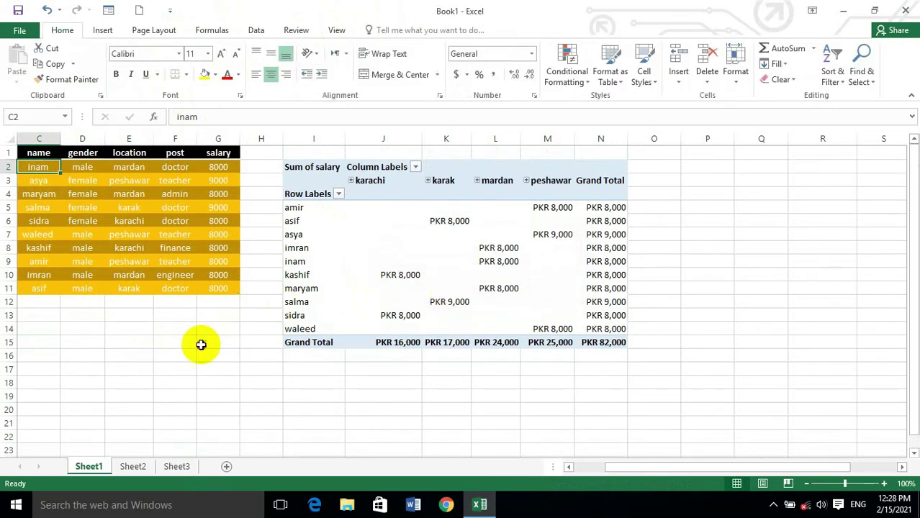
- Examine the header and data cells of the converted employee range
{"action": "left_click", "coordinate": [203, 344]}
{"action": "left_click", "coordinate": [33, 156]}
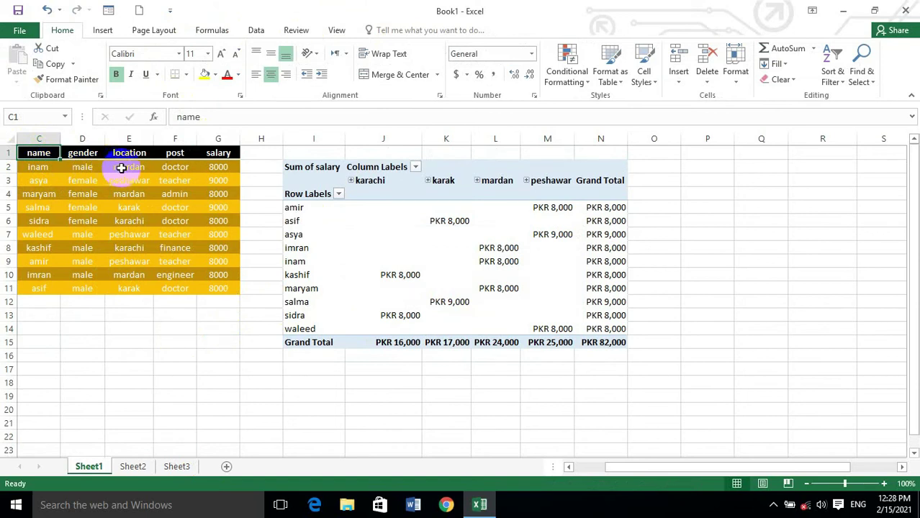
{"action": "left_click", "coordinate": [170, 167]}
{"action": "left_click", "coordinate": [159, 207]}
{"action": "left_click", "coordinate": [146, 233]}
{"action": "left_click", "coordinate": [93, 167]}
{"action": "left_click", "coordinate": [124, 155]}
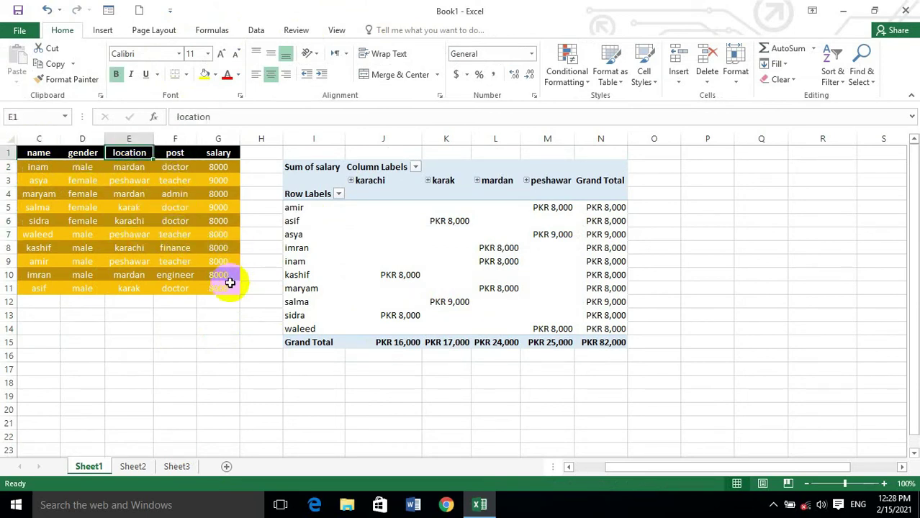
- Undo the conversion of the employee table to a normal range and deselect the table
{"action": "key", "text": "ctrl+z"}
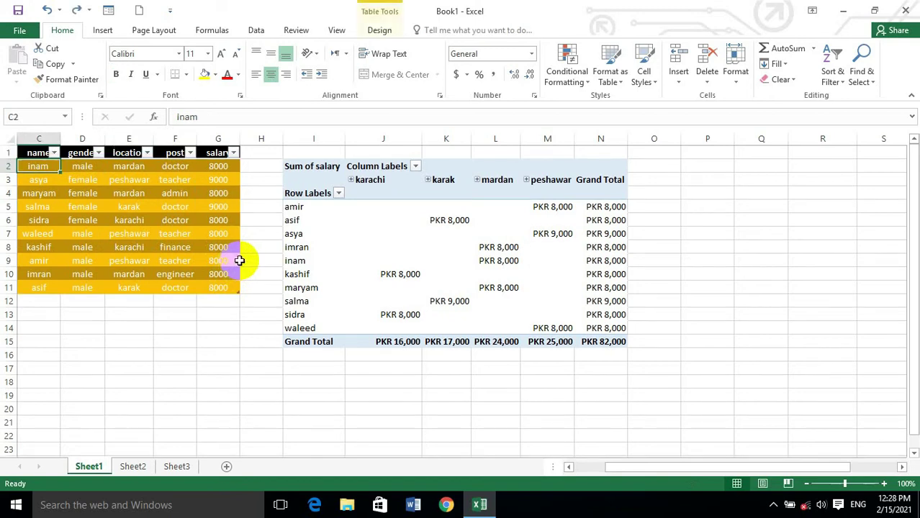
{"action": "left_click", "coordinate": [379, 29]}
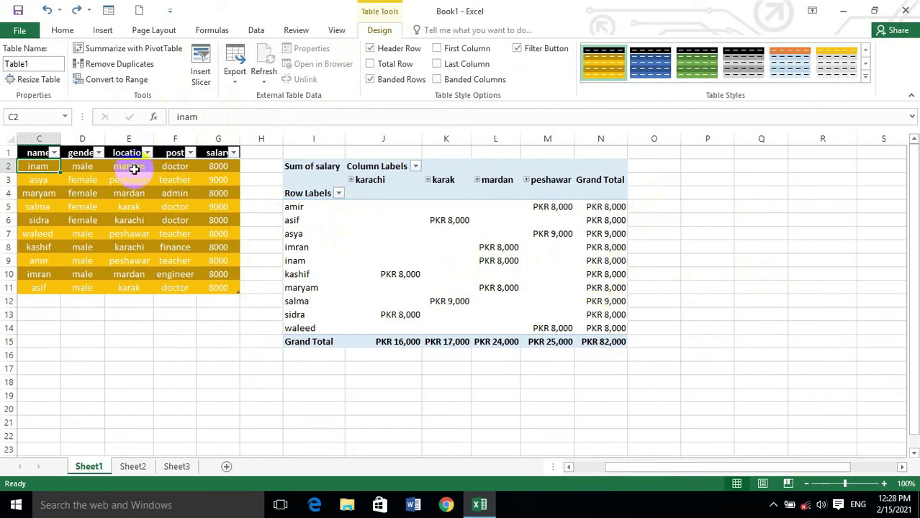
{"action": "left_click", "coordinate": [108, 343]}
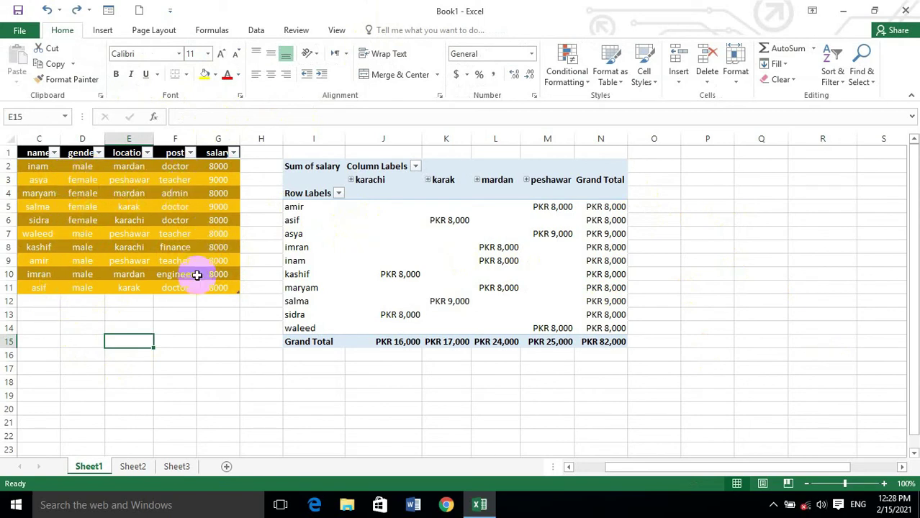
{"action": "left_click", "coordinate": [783, 317]}
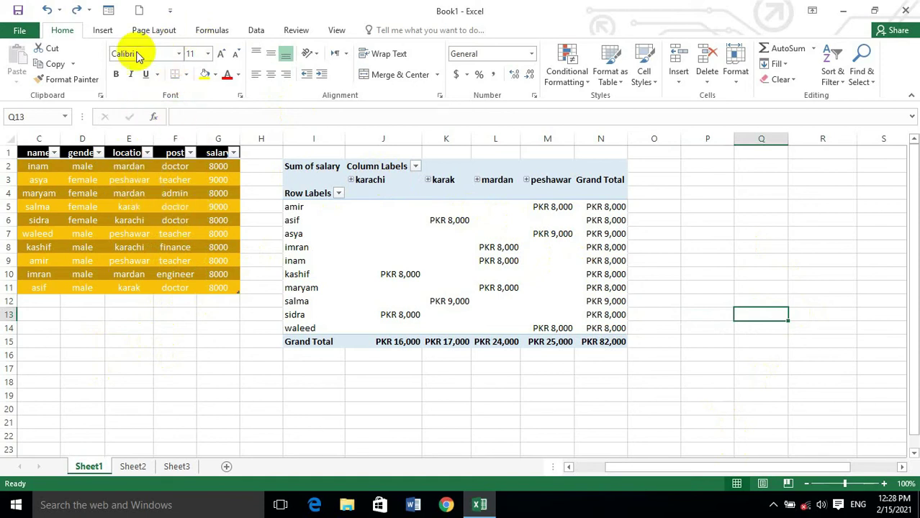
- Insert a post slicer for the employee table, placed beside the PivotTable, and filter the table to teacher
{"action": "left_click", "coordinate": [180, 176]}
{"action": "left_click", "coordinate": [379, 30]}
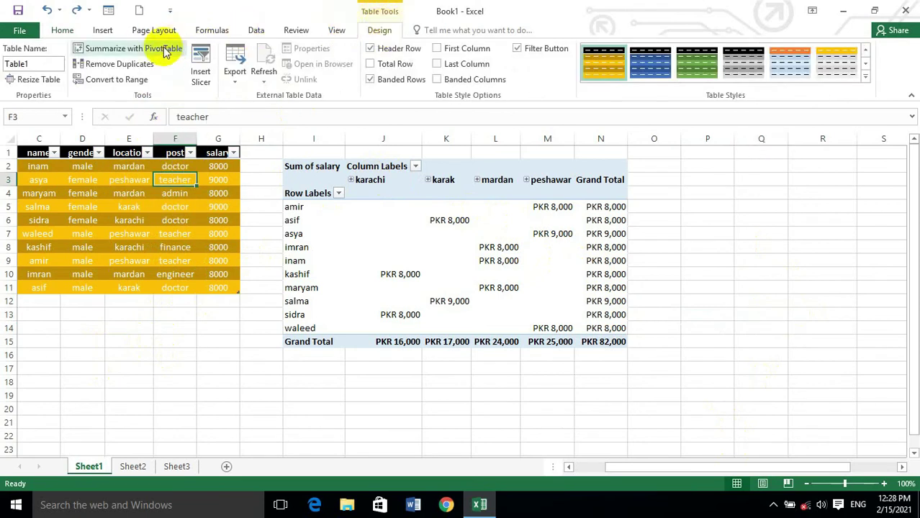
{"action": "left_click", "coordinate": [198, 72]}
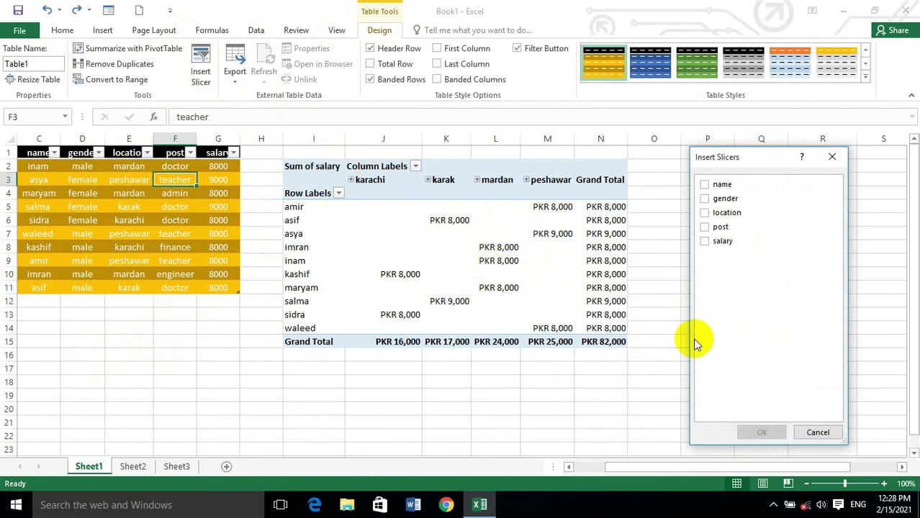
{"action": "left_click_drag", "start_coordinate": [749, 156], "coordinate": [641, 121]}
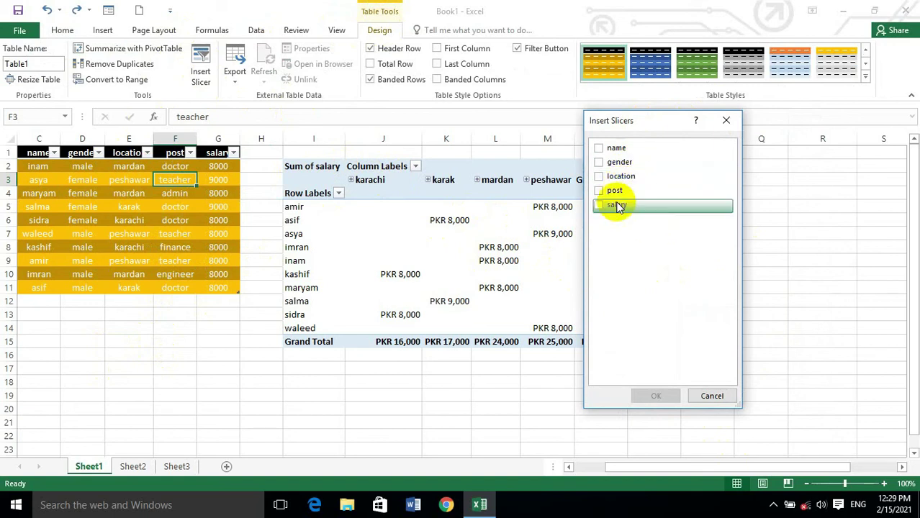
{"action": "left_click", "coordinate": [598, 190]}
{"action": "left_click", "coordinate": [675, 401]}
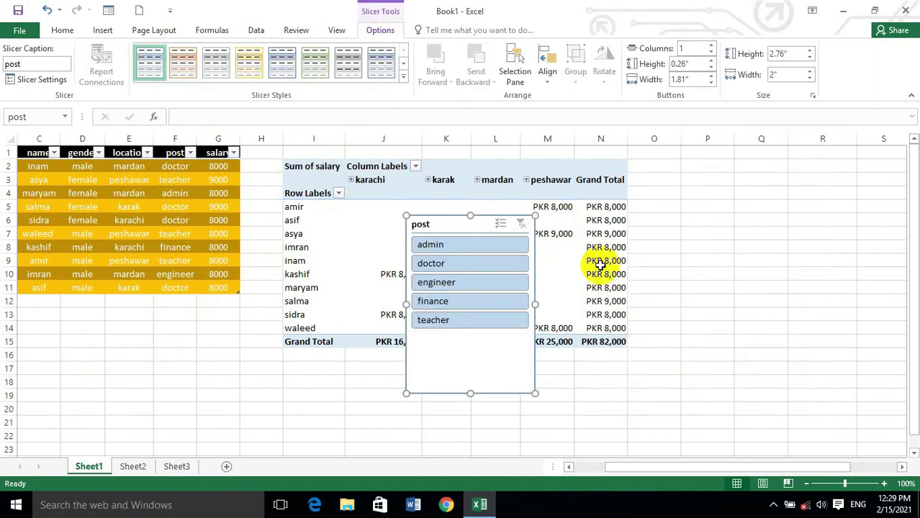
{"action": "left_click_drag", "start_coordinate": [466, 231], "coordinate": [831, 161]}
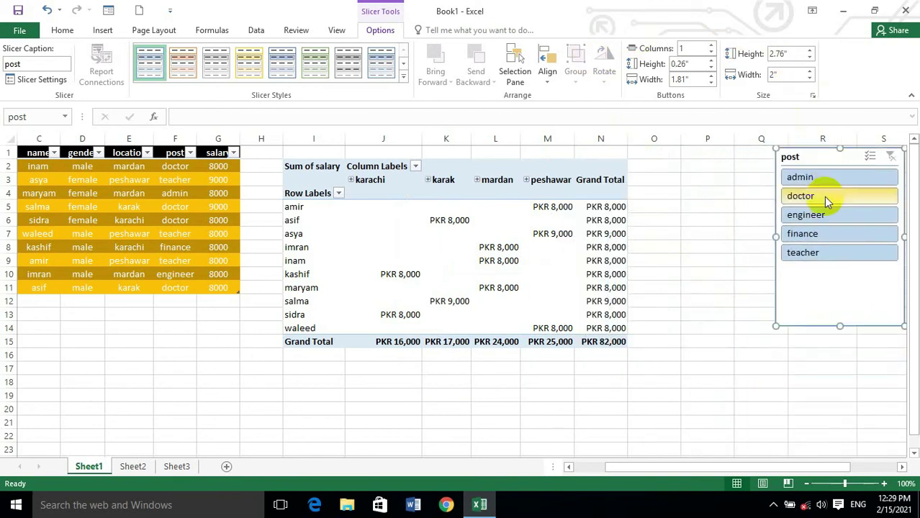
{"action": "left_click", "coordinate": [811, 253]}
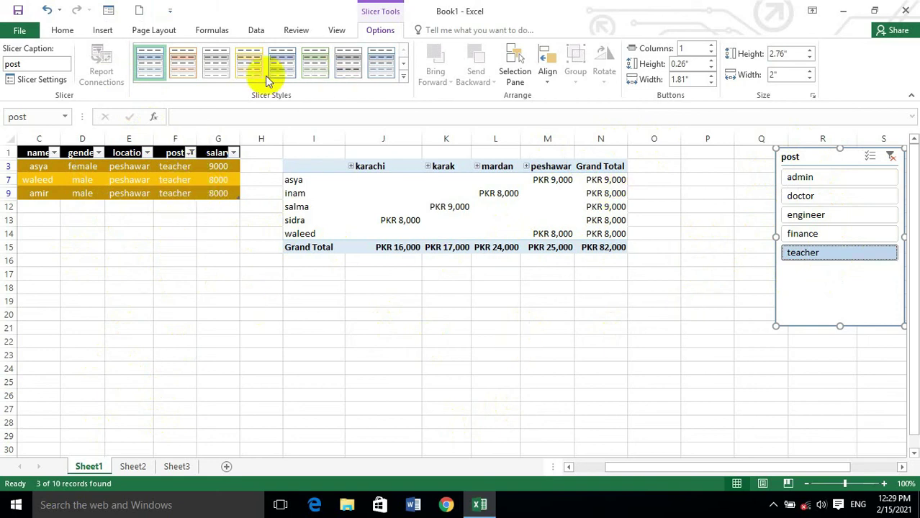
- Insert a gender slicer for the employee table and place it between the PivotTable and the post slicer
{"action": "left_click", "coordinate": [130, 167]}
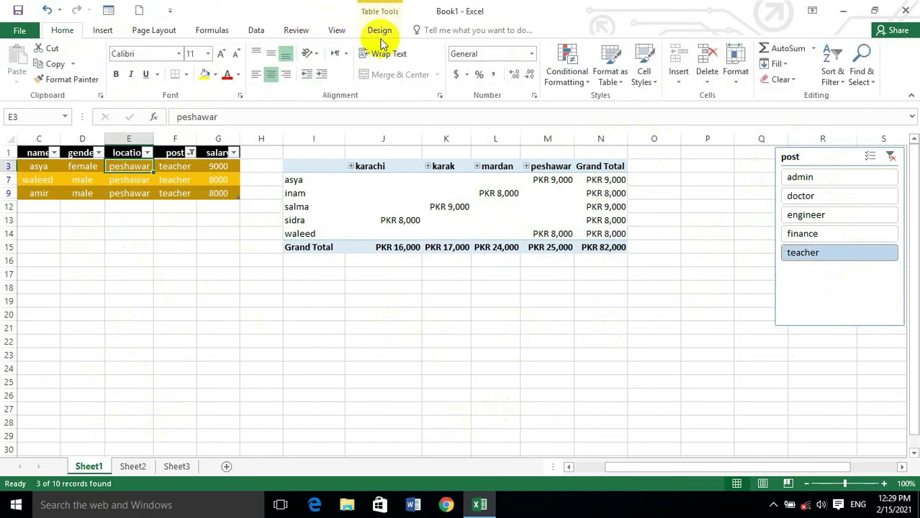
{"action": "left_click", "coordinate": [380, 30]}
{"action": "left_click", "coordinate": [200, 70]}
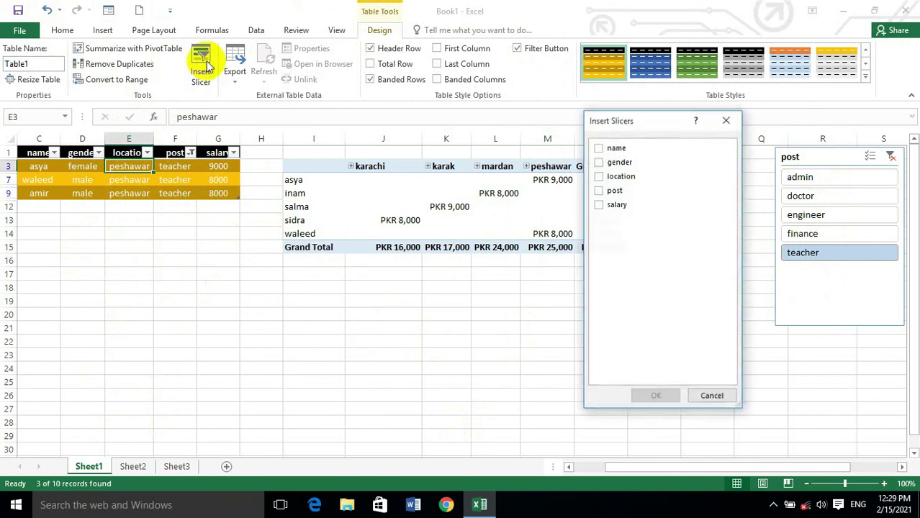
{"action": "left_click", "coordinate": [603, 164]}
{"action": "left_click", "coordinate": [652, 395]}
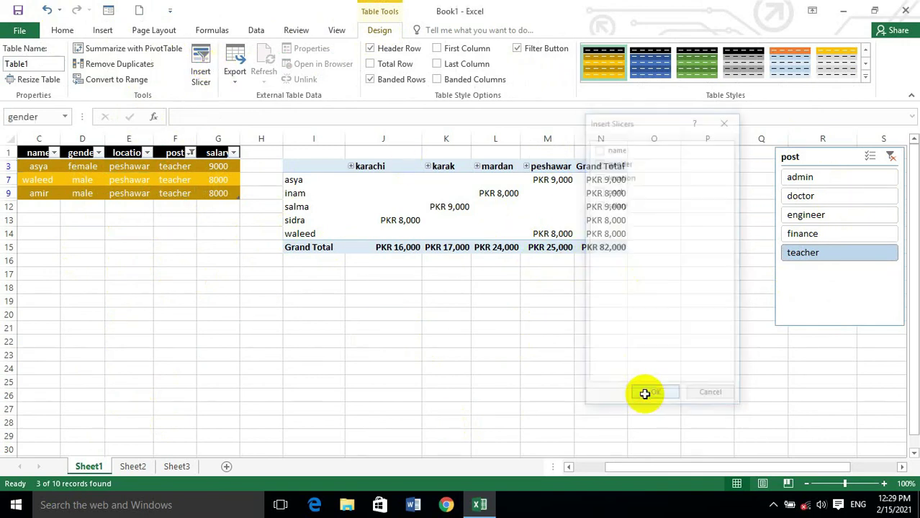
{"action": "left_click_drag", "start_coordinate": [444, 217], "coordinate": [683, 149]}
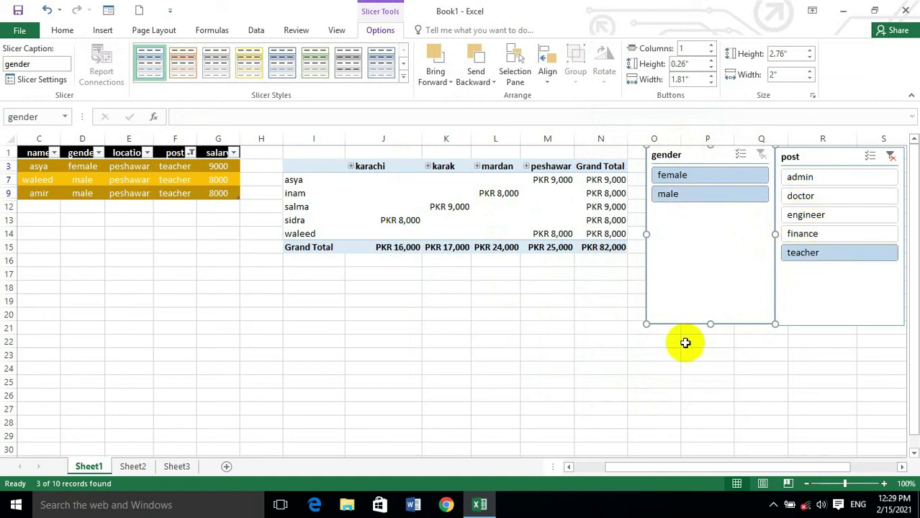
- Use the gender and post slicers to filter the table for male teachers, female teachers, female doctors and male doctors in turn
{"action": "left_click", "coordinate": [676, 201]}
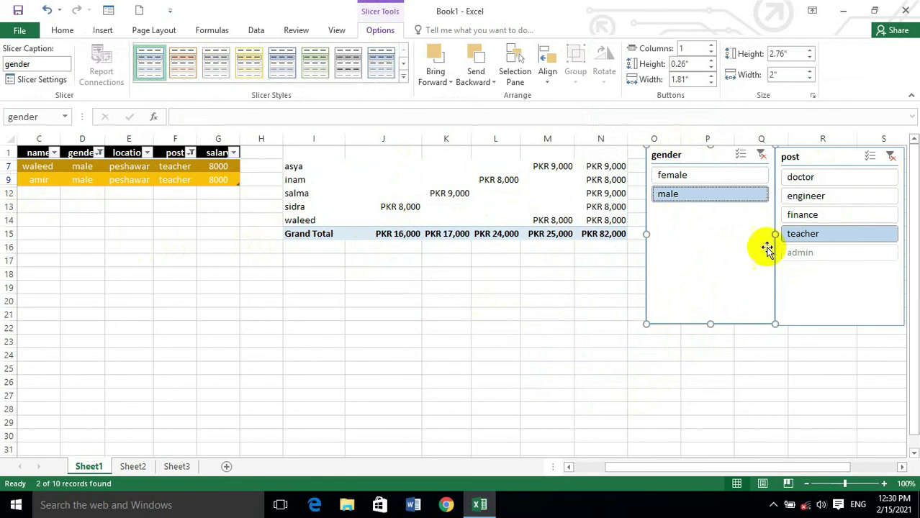
{"action": "left_click", "coordinate": [676, 176]}
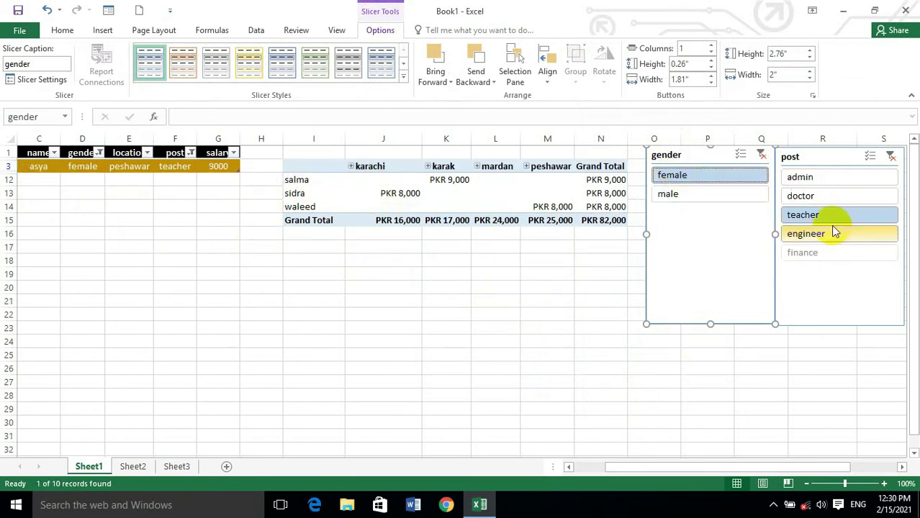
{"action": "left_click", "coordinate": [827, 197]}
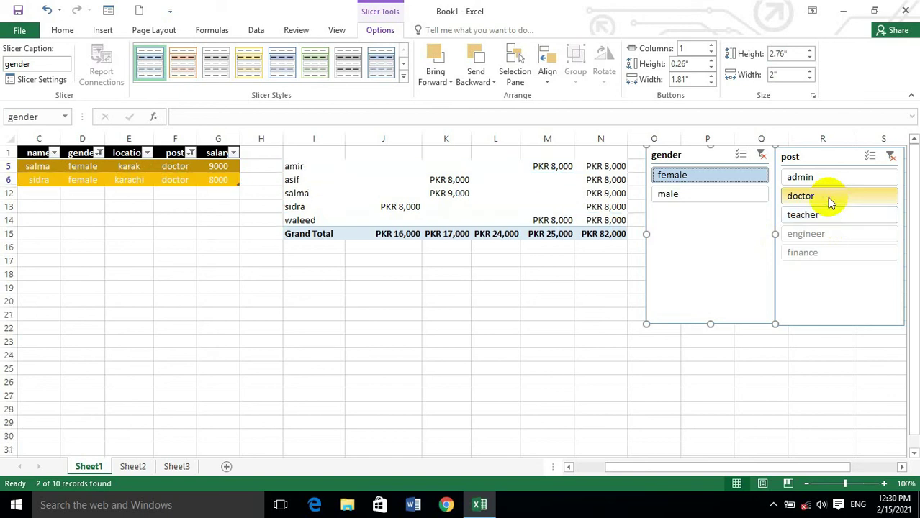
{"action": "left_click", "coordinate": [700, 202]}
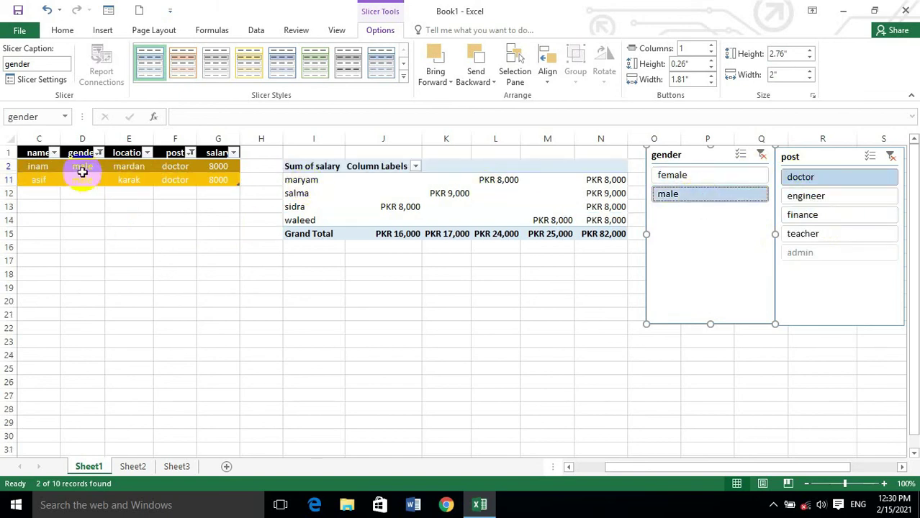
- Filter the table with the slicers for female doctors, female admins and female teachers in turn, ending with male teachers
{"action": "left_click", "coordinate": [681, 179]}
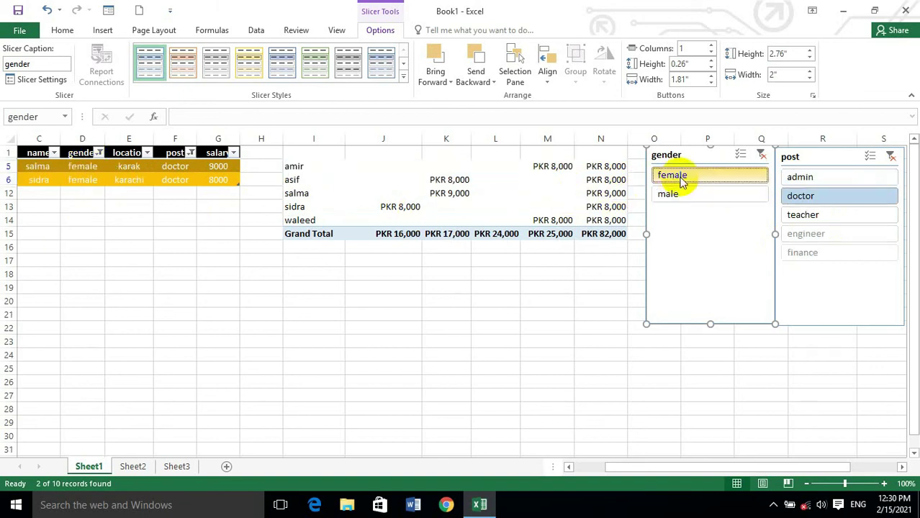
{"action": "left_click", "coordinate": [833, 181]}
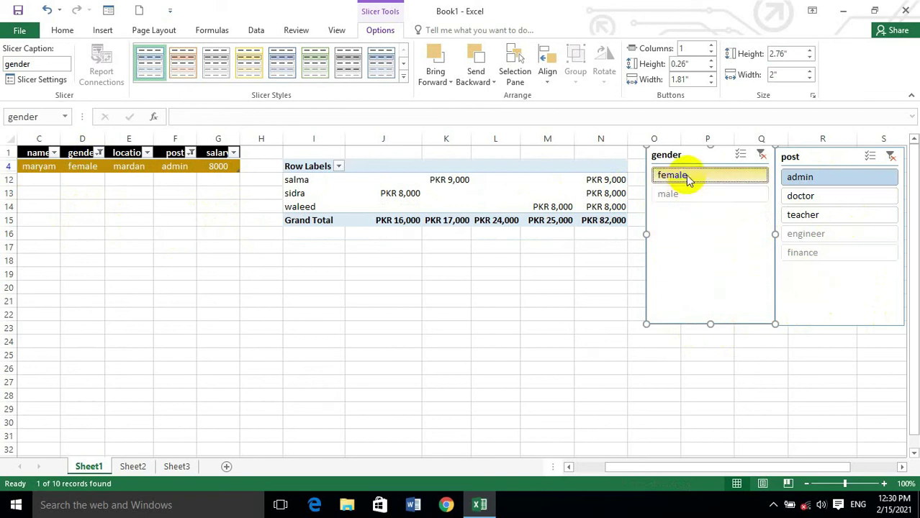
{"action": "left_click", "coordinate": [809, 217]}
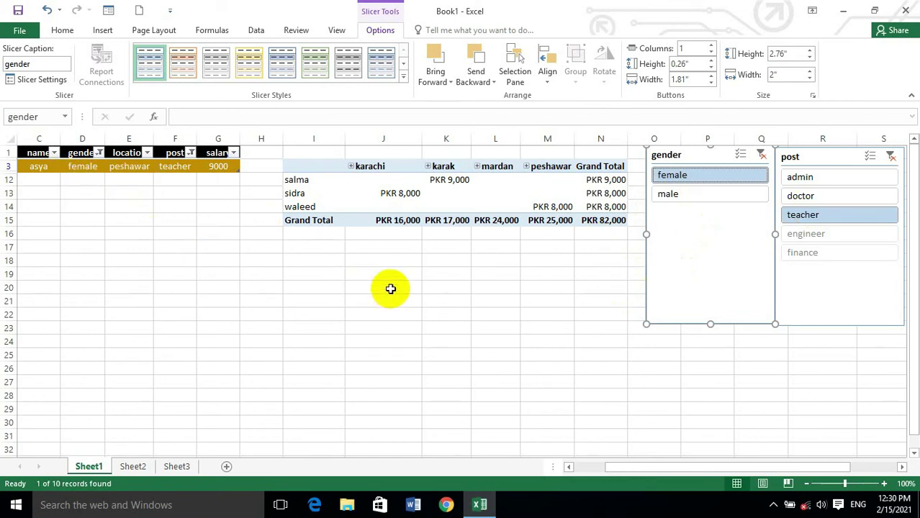
{"action": "left_click", "coordinate": [678, 199]}
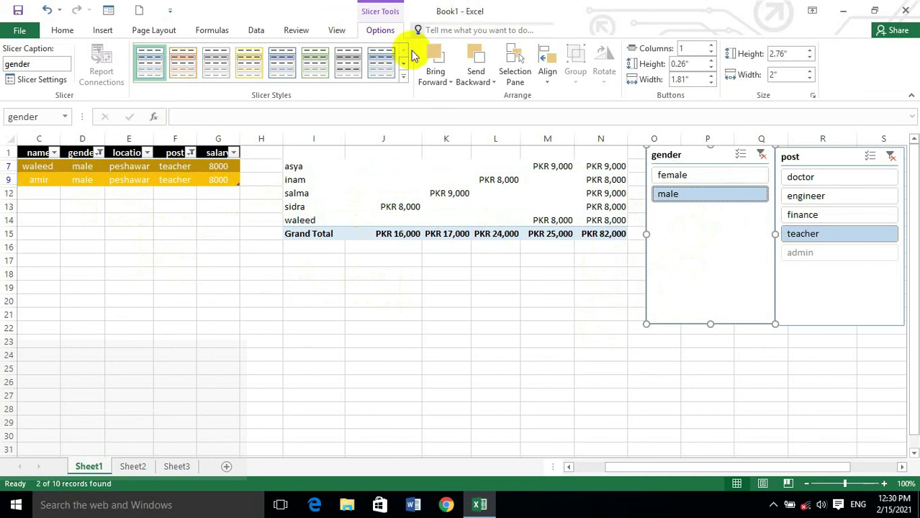
- Select a post cell in the filtered employee table and show the table design options
{"action": "left_click", "coordinate": [184, 168]}
{"action": "left_click", "coordinate": [380, 31]}
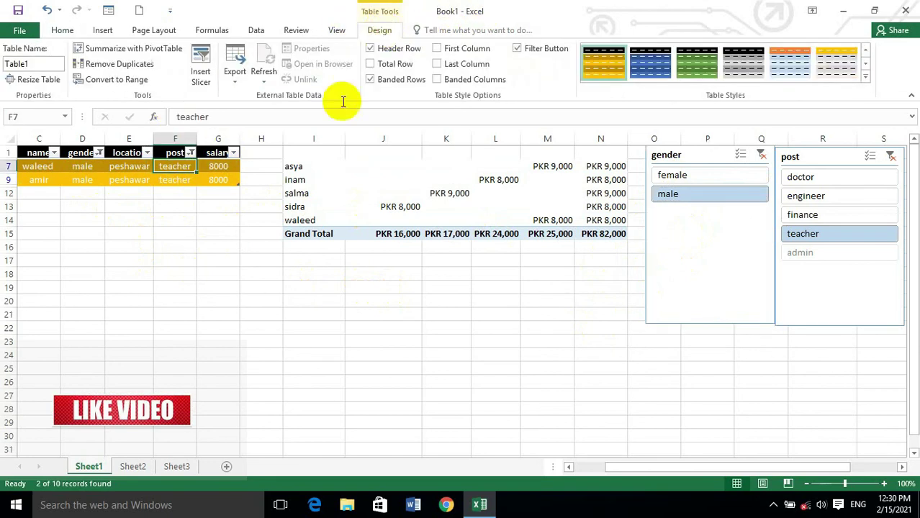